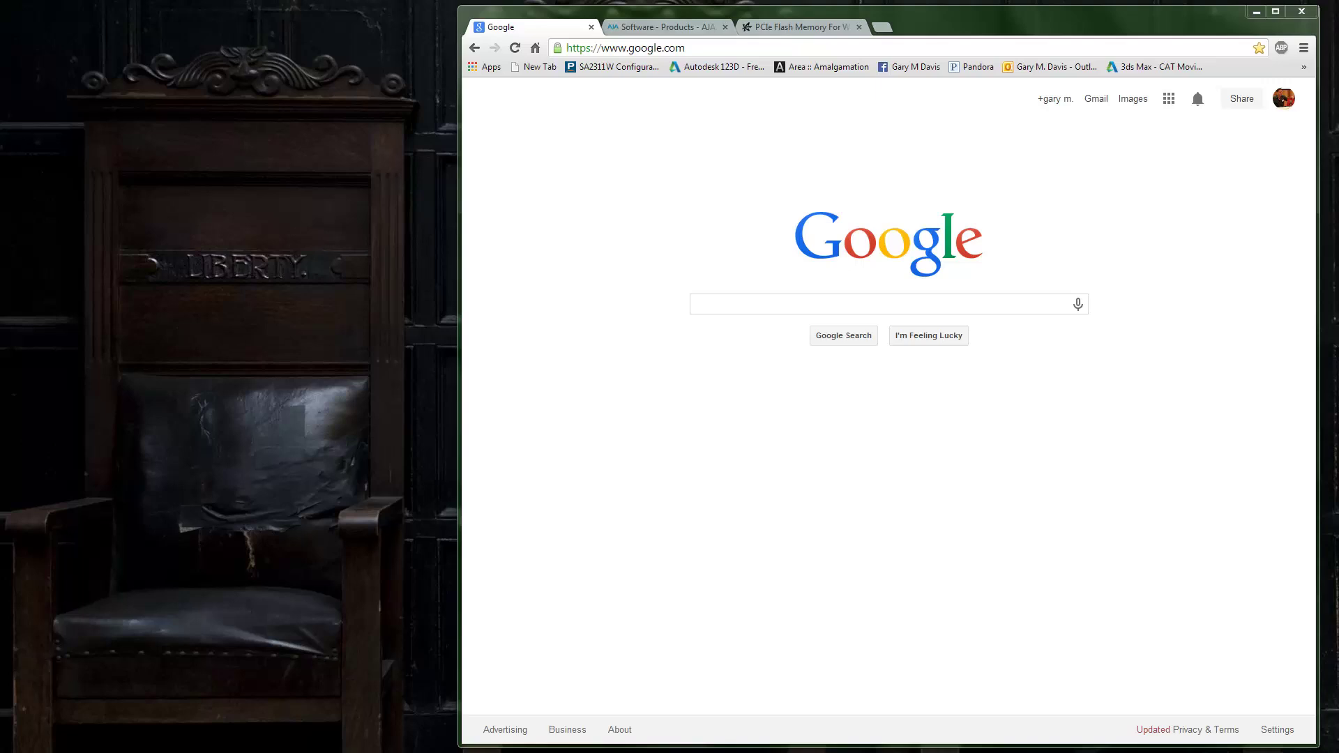
# - Search Google for 'autodesk exchange store' and go to the Autodesk Exchange Apps site
pyautogui.click(797, 304)
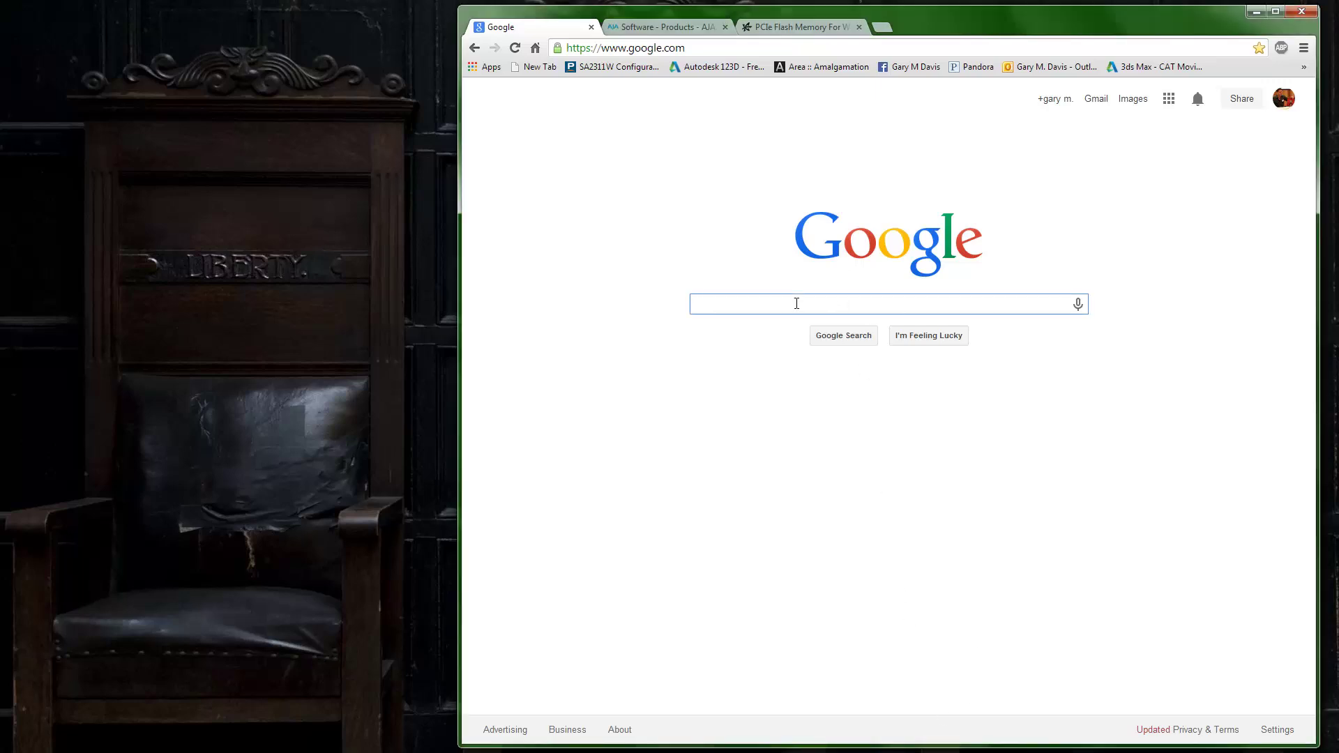
pyautogui.write('autode')
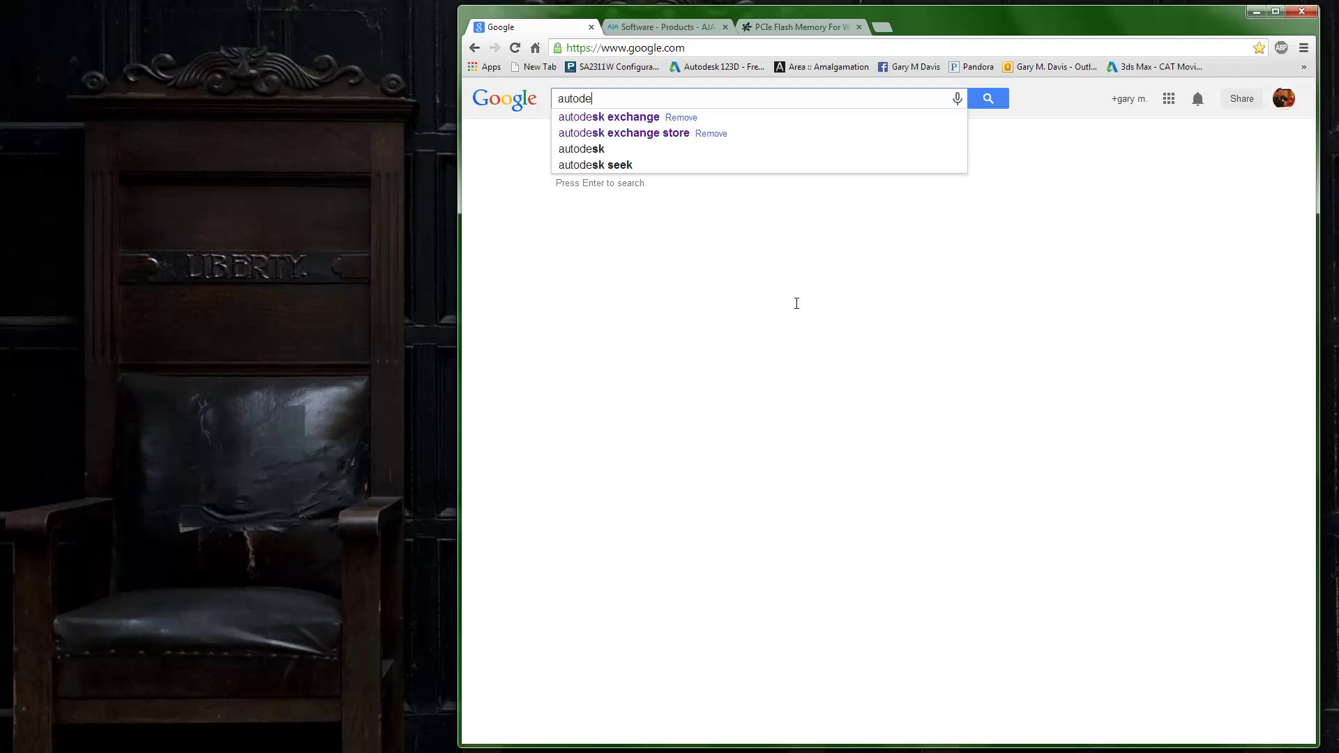
pyautogui.write('sk exchange store')
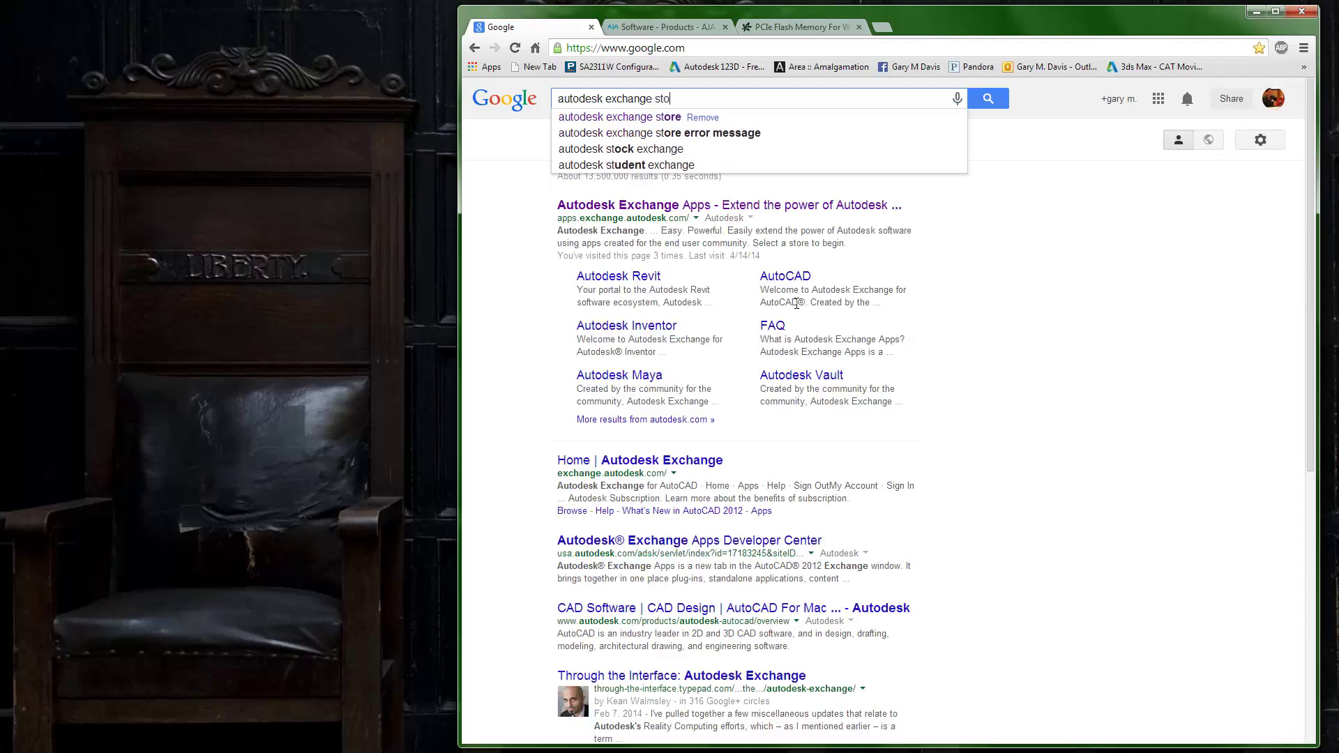
pyautogui.press('Return')
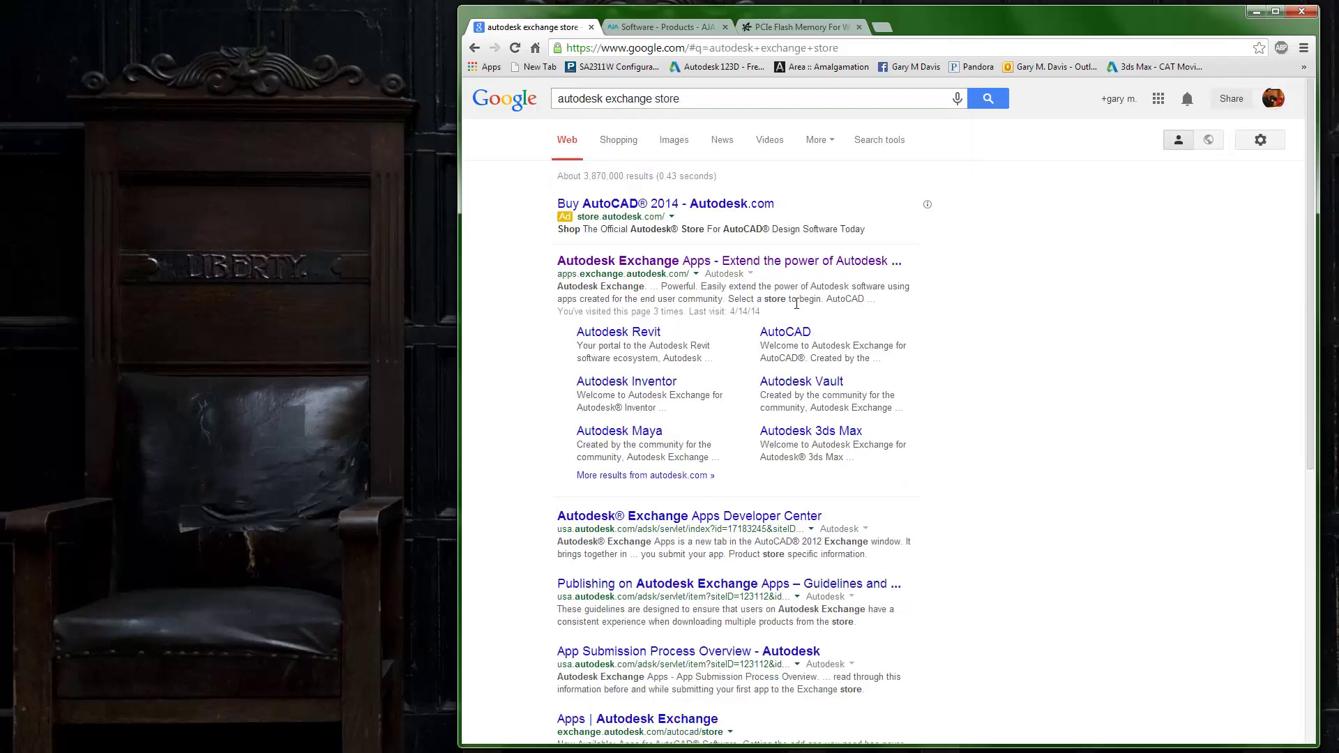
pyautogui.click(623, 262)
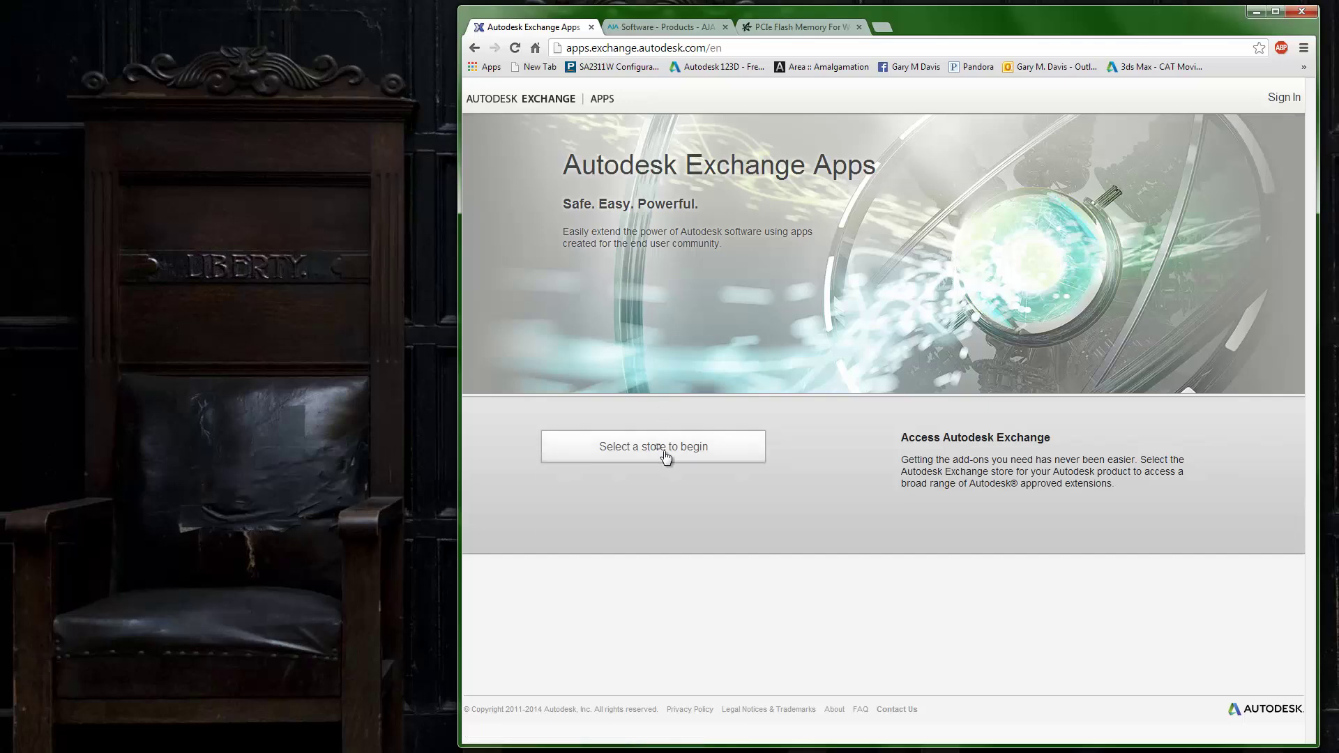
# - Browse the 3ds Max store's Utilities and open Autodesk Composite's page in a new tab
pyautogui.click(663, 454)
pyautogui.click(599, 580)
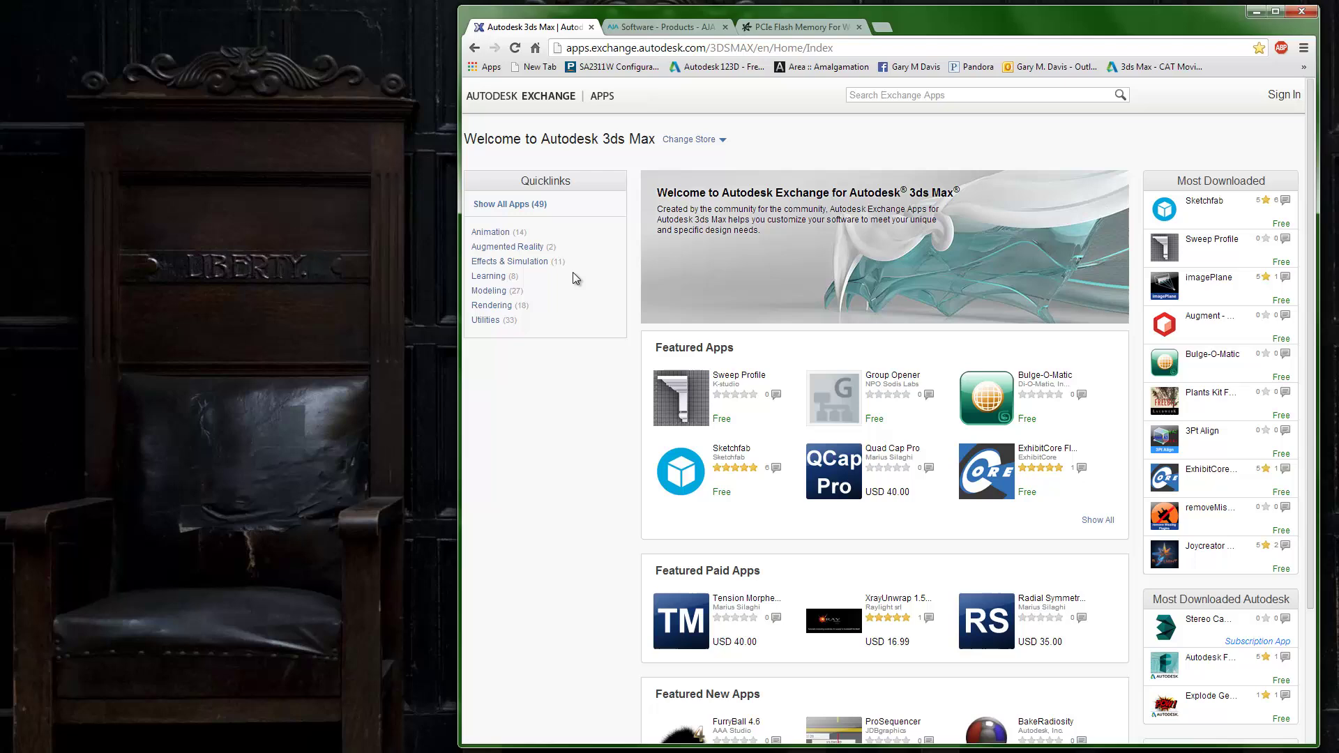
pyautogui.click(489, 322)
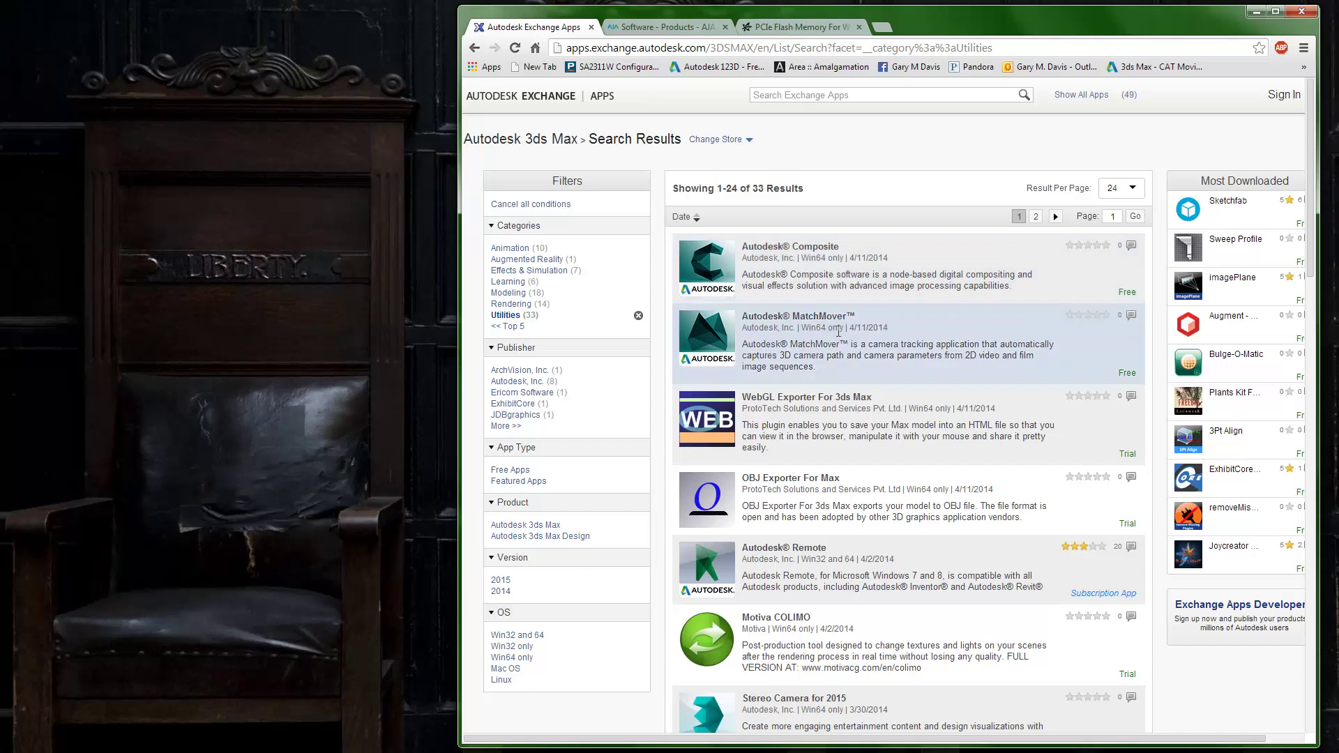
pyautogui.click(810, 261)
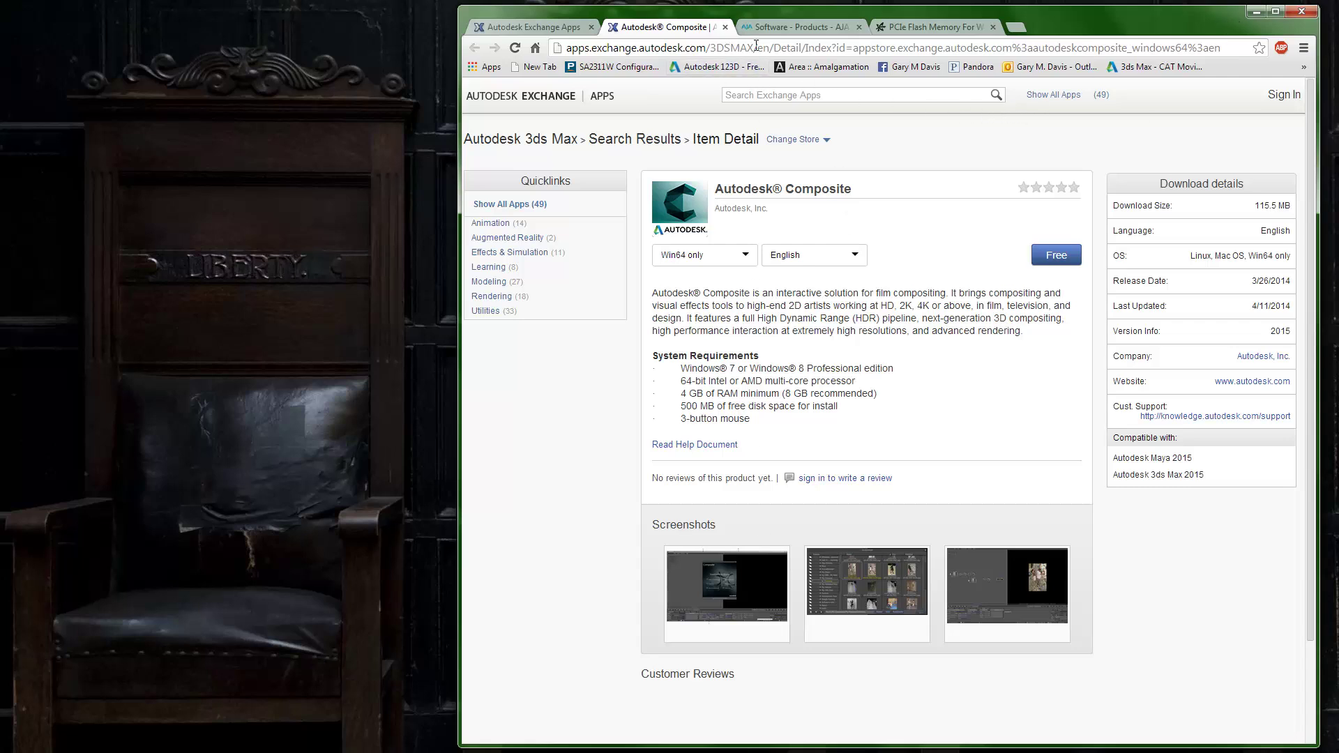
# - Close the old Exchange Apps tab, select the Composite title, and return to AJA System Test
pyautogui.click(591, 27)
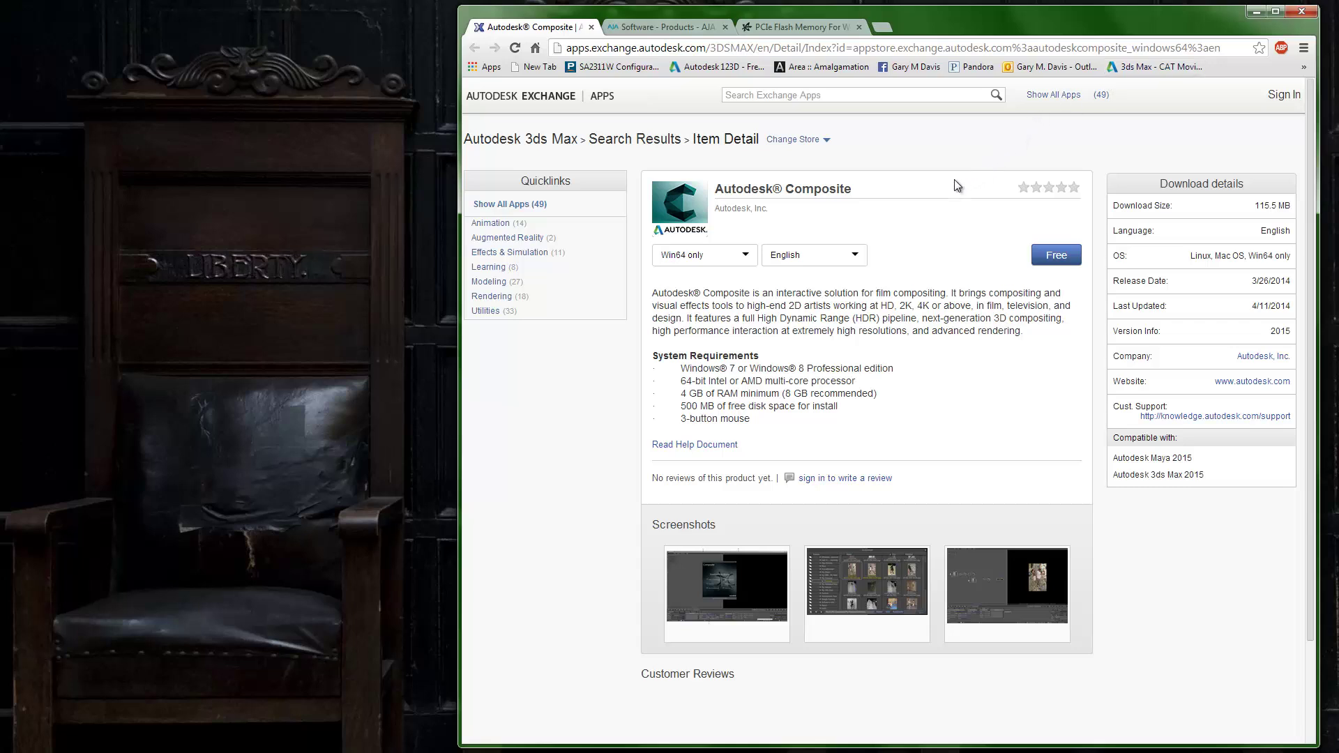
pyautogui.moveTo(853, 189)
pyautogui.mouseDown()
pyautogui.moveTo(733, 190)
pyautogui.moveTo(858, 189)
pyautogui.mouseUp()
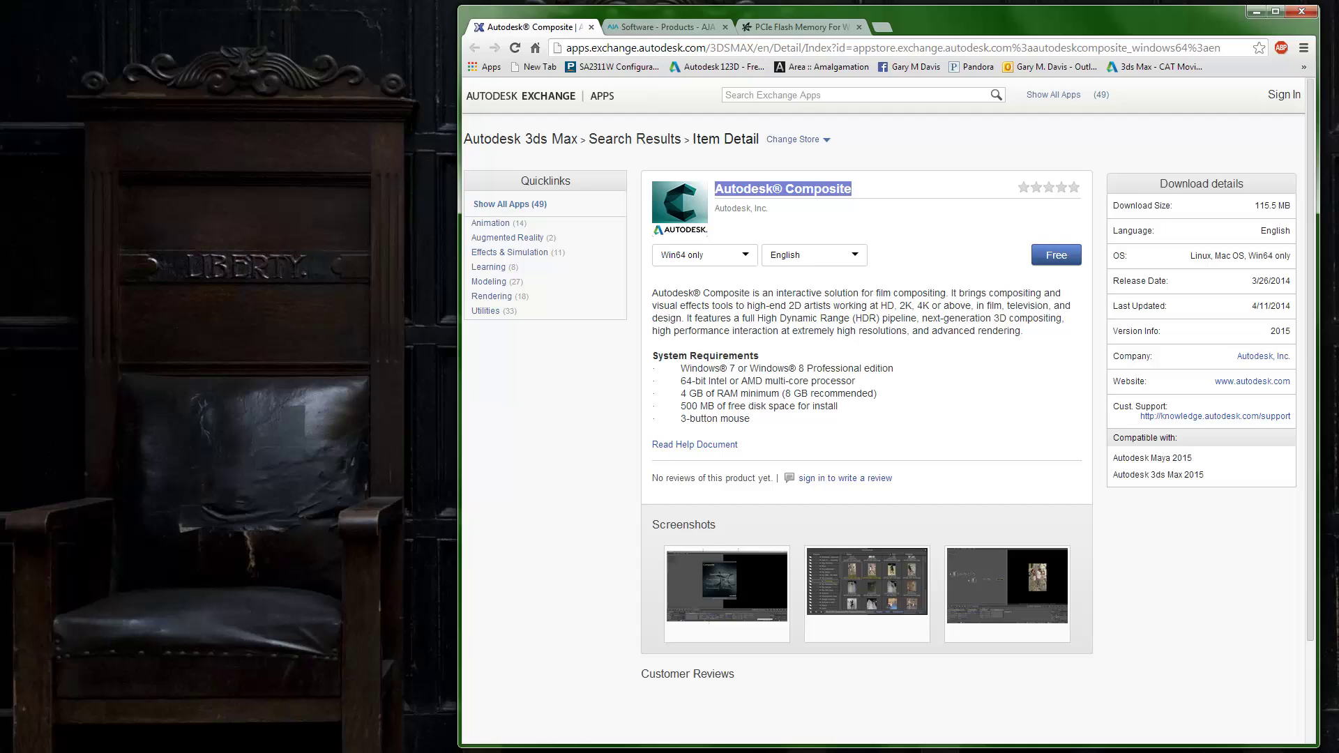
pyautogui.hotkey('alt', 'Tab')
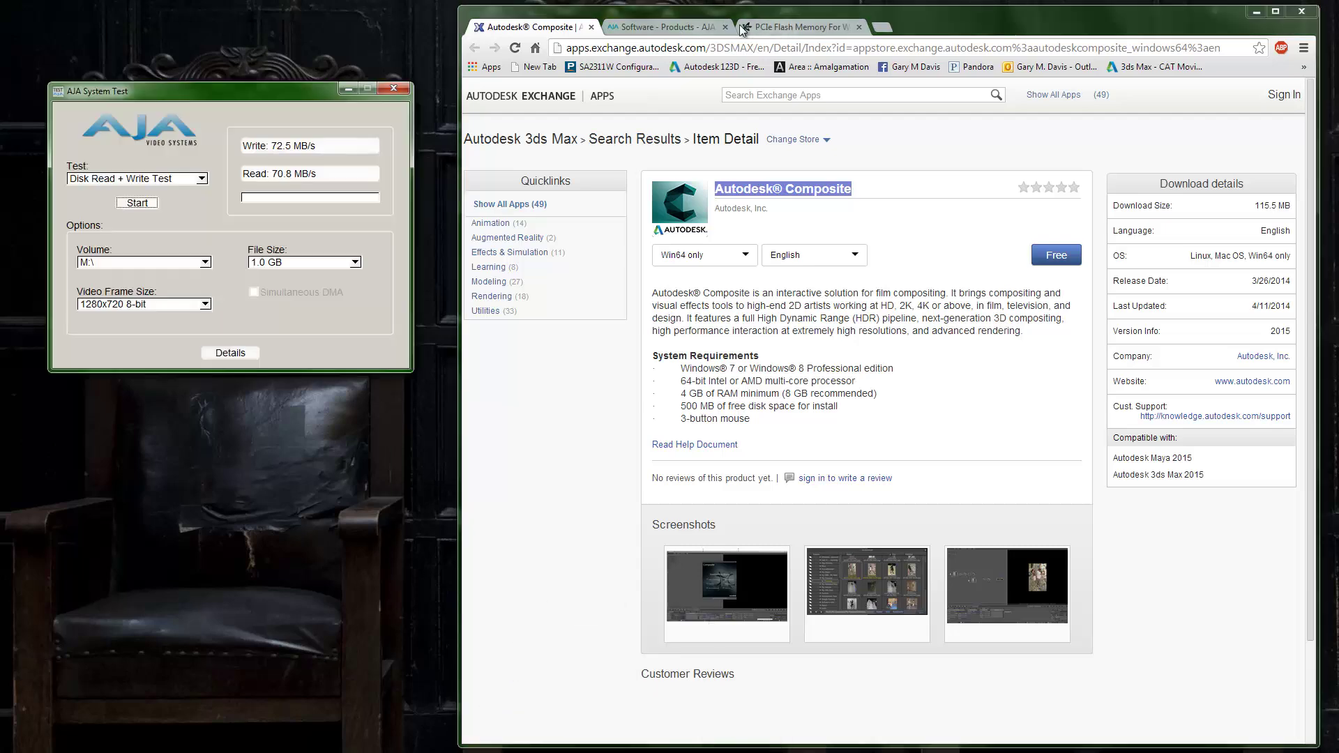
# - Scroll AJA's software products page down to the AJA System Test download section
pyautogui.click(701, 28)
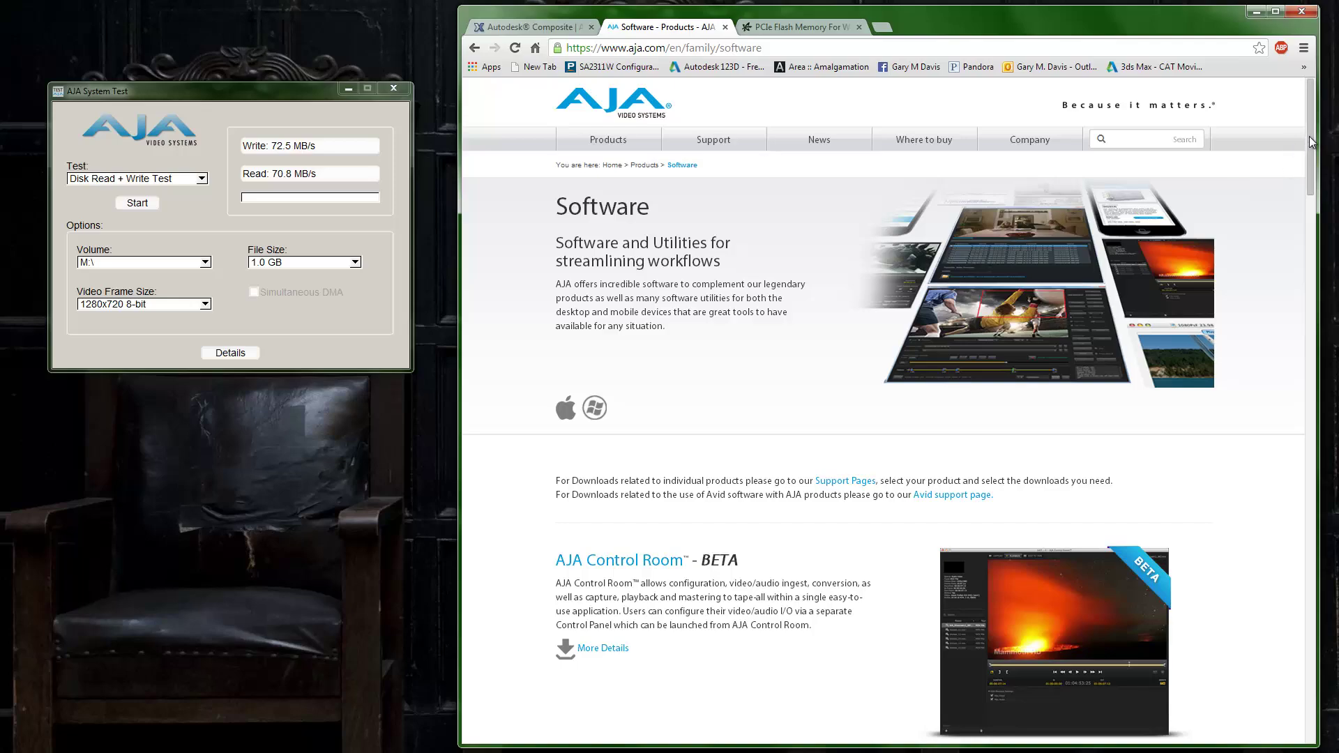
pyautogui.moveTo(1311, 142); pyautogui.dragTo(1314, 448)
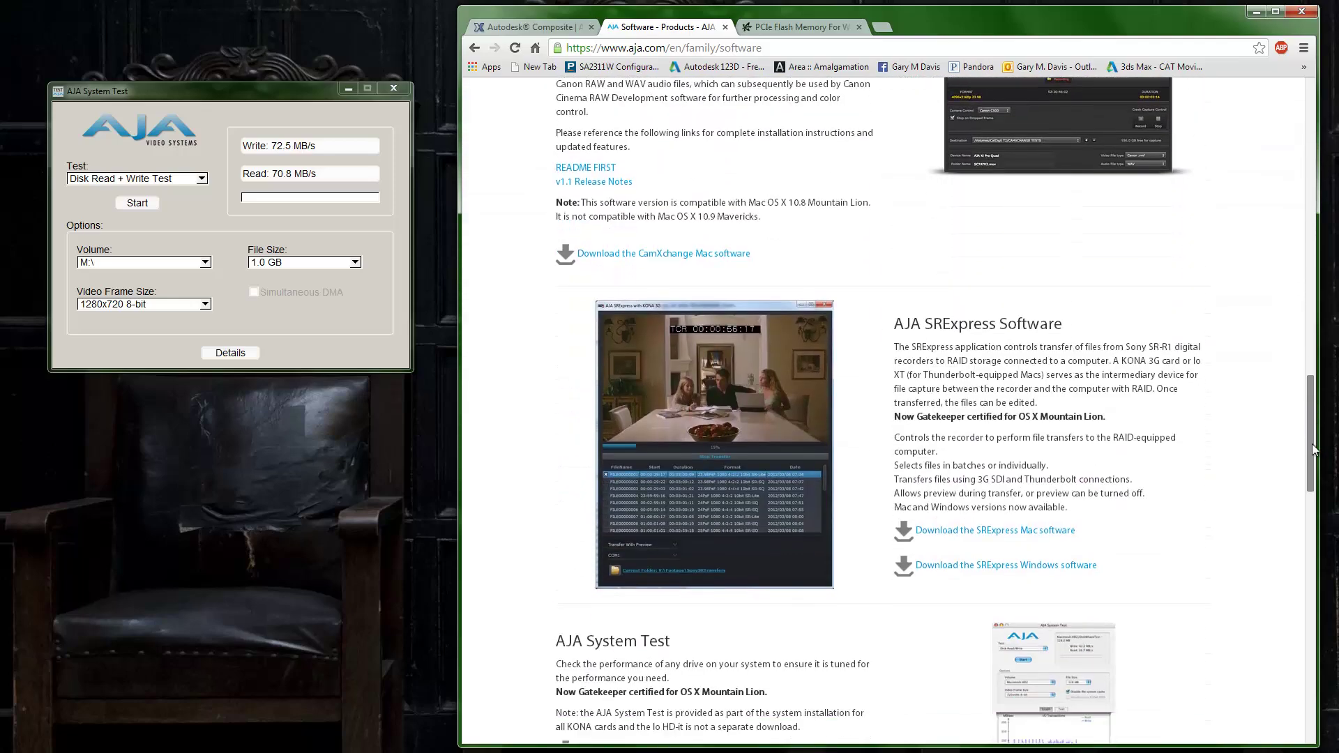
pyautogui.scroll(-4, 622, 329)
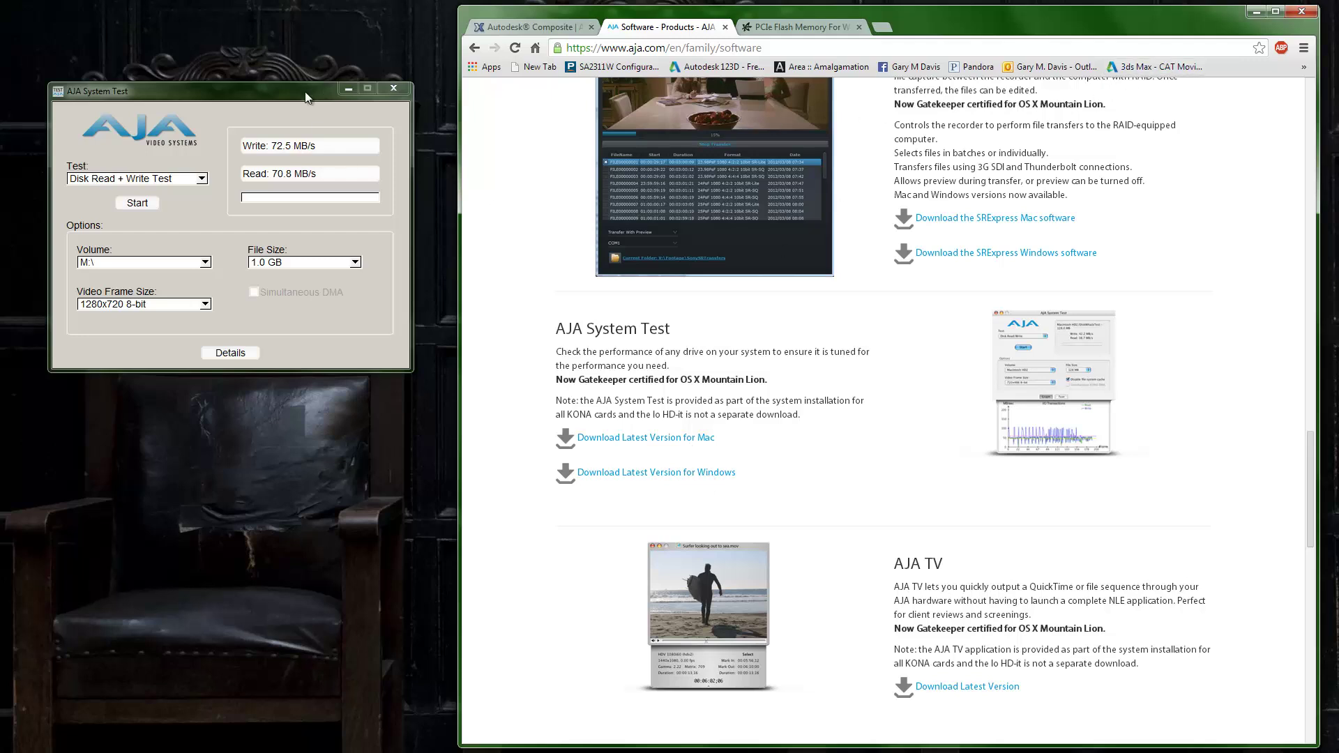
# - Keep 1280x720 8-bit as the video frame size, then bring the fusion io Explorer window forward
pyautogui.moveTo(305, 96); pyautogui.dragTo(309, 94)
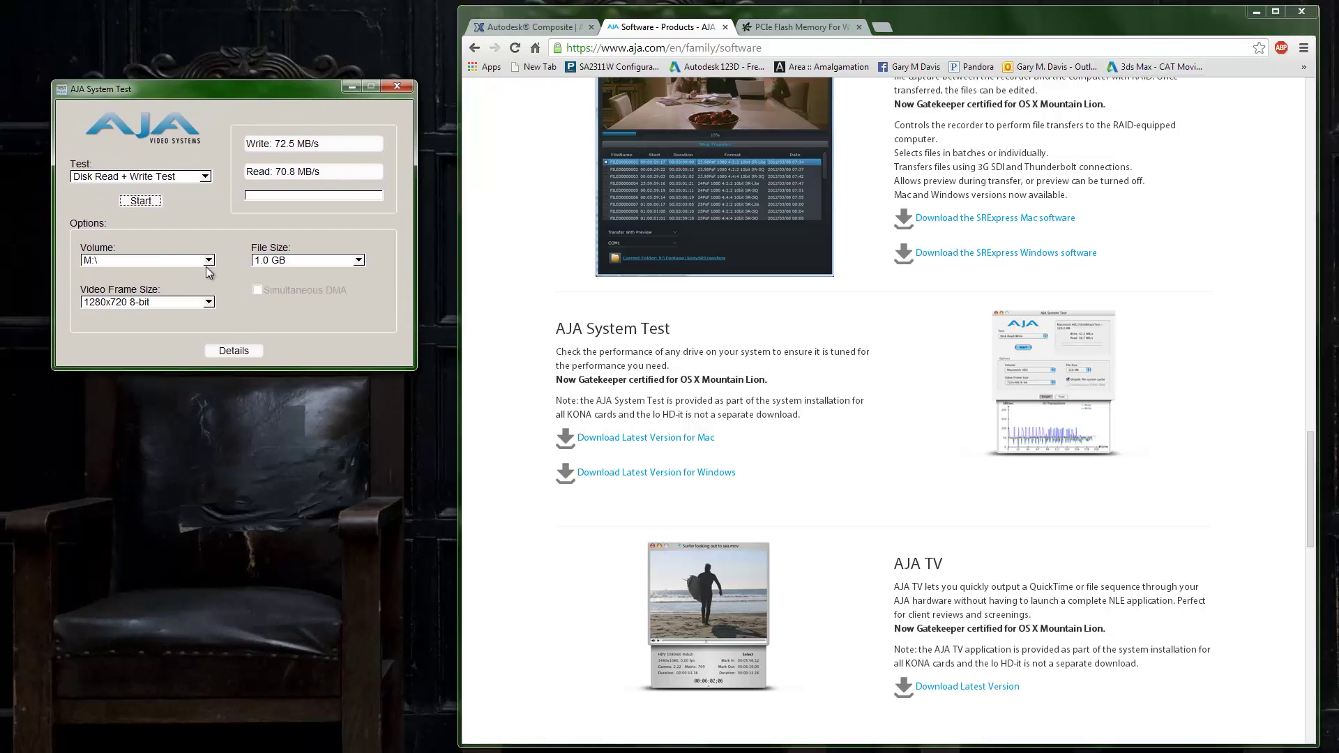
pyautogui.click(185, 303)
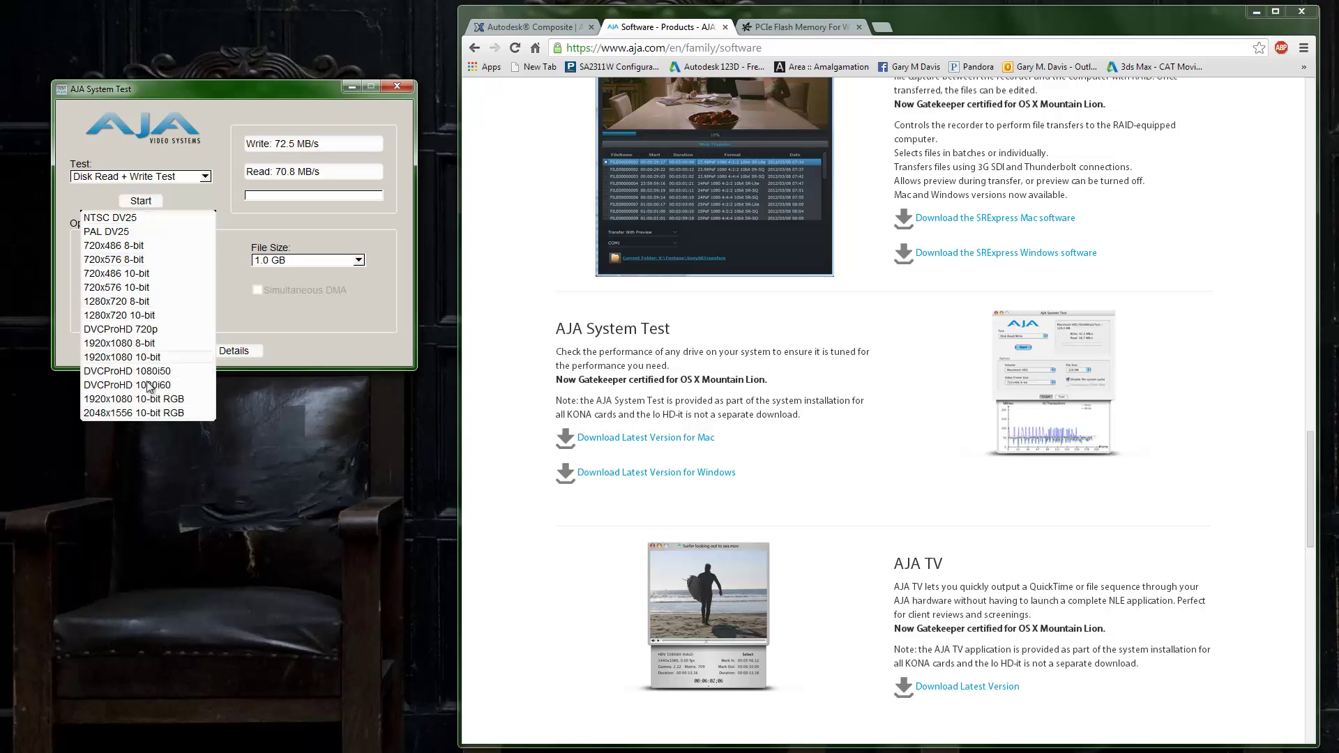
pyautogui.click(187, 202)
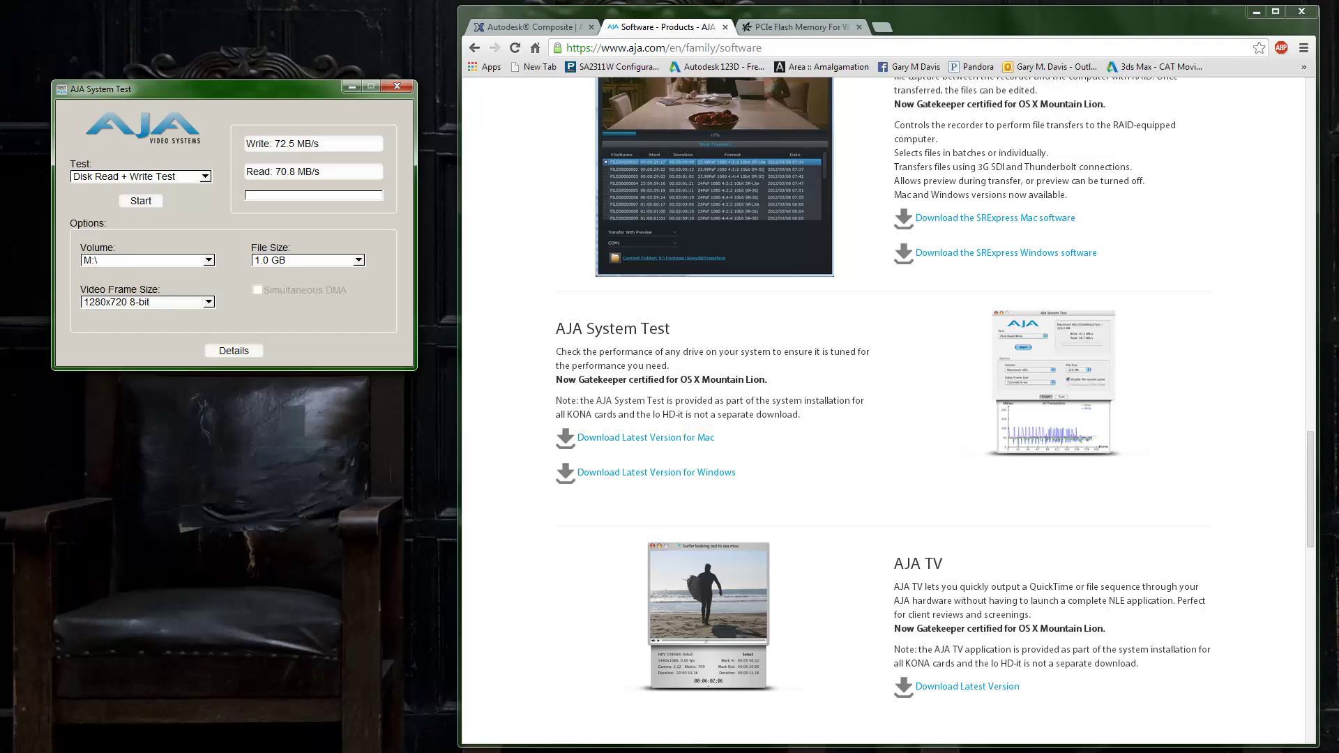
pyautogui.hotkey('alt', 'Tab')
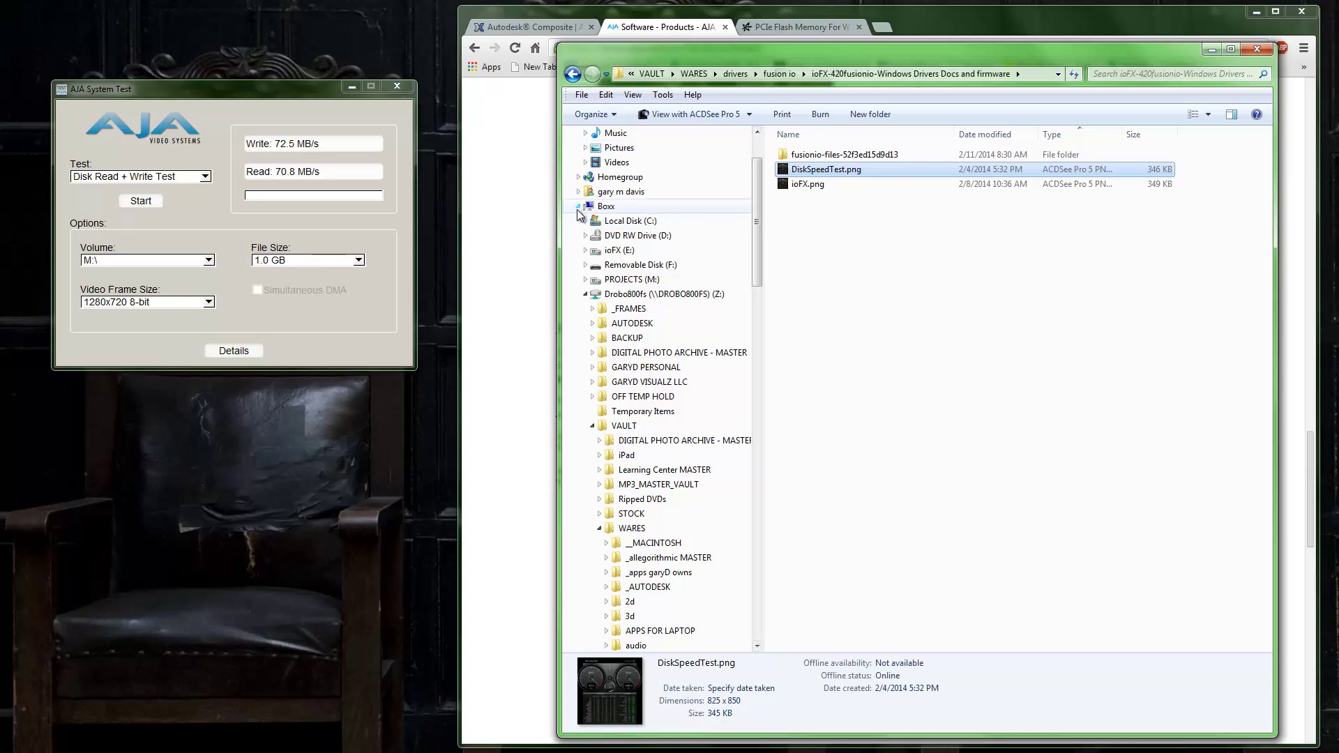
# - List the Boxx computer's drives, check free space on PROJECTS (M:) and ioFX (E:), then minimize Explorer
pyautogui.doubleClick(607, 206)
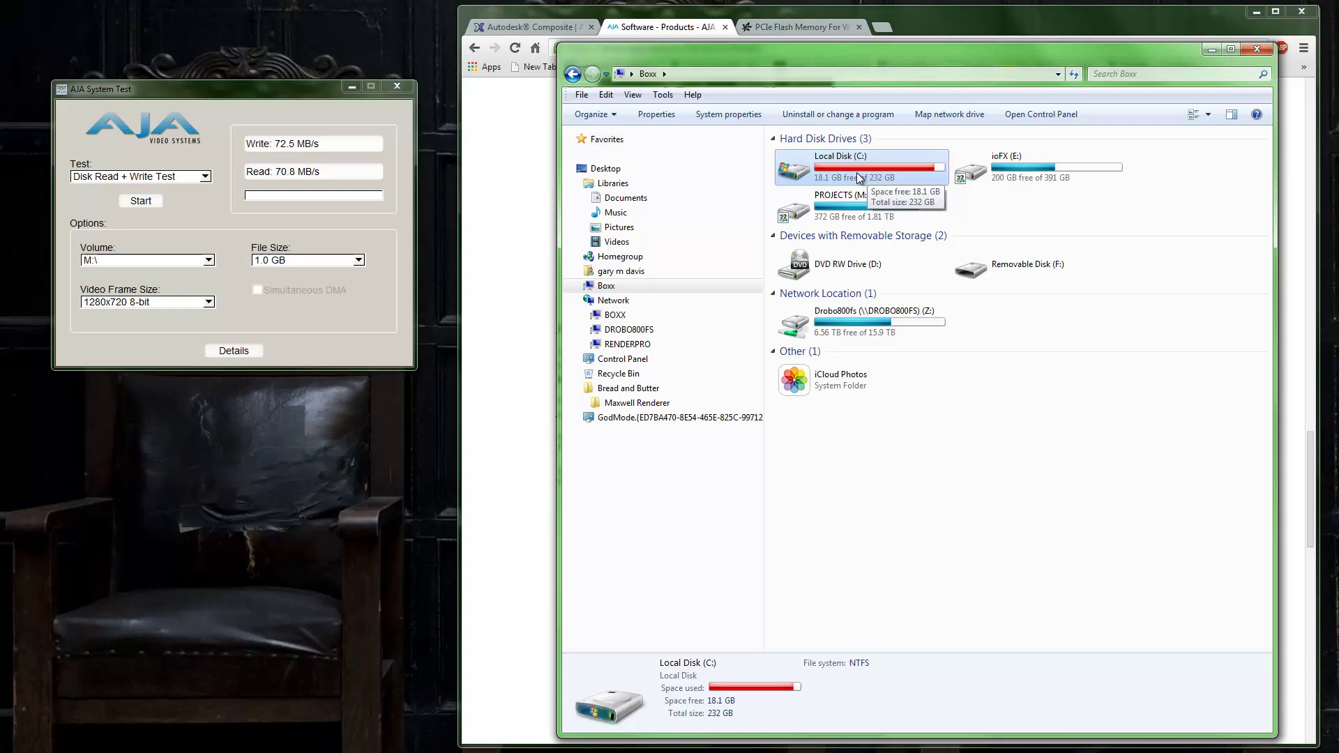
pyautogui.click(845, 218)
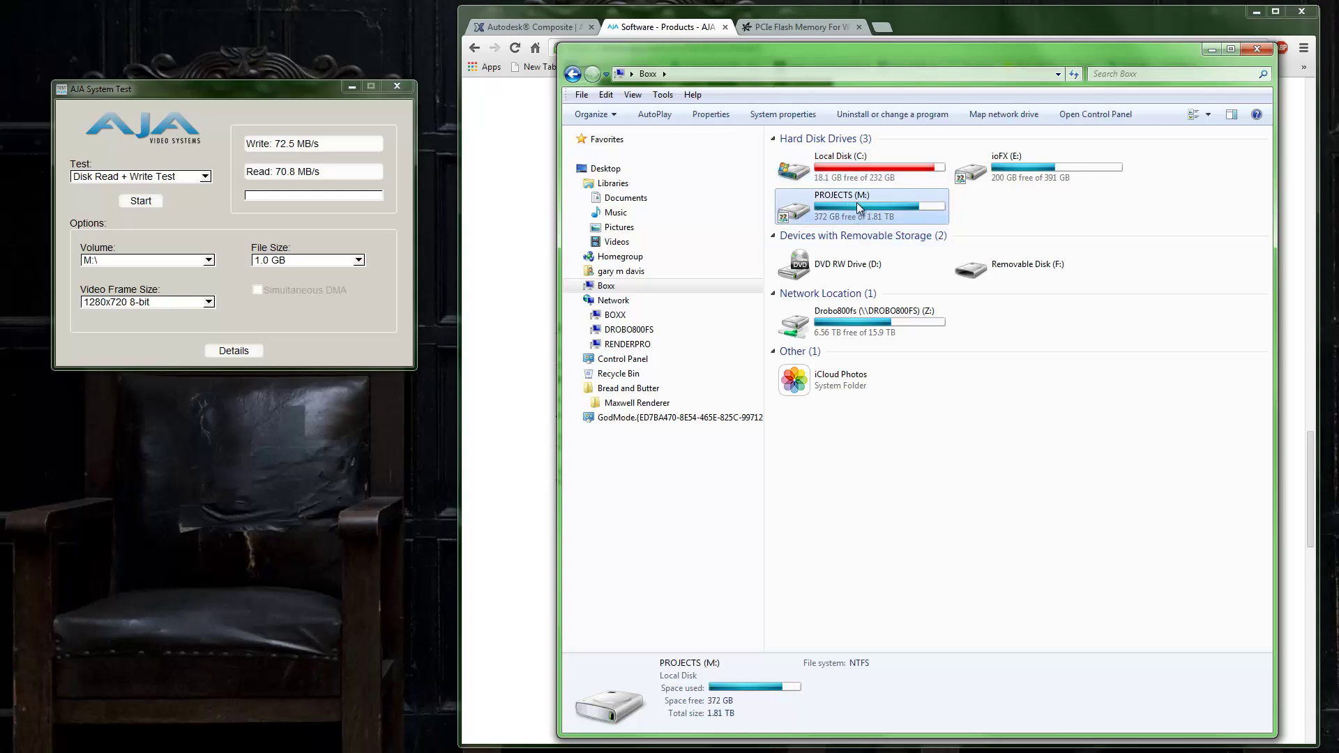
pyautogui.click(1006, 171)
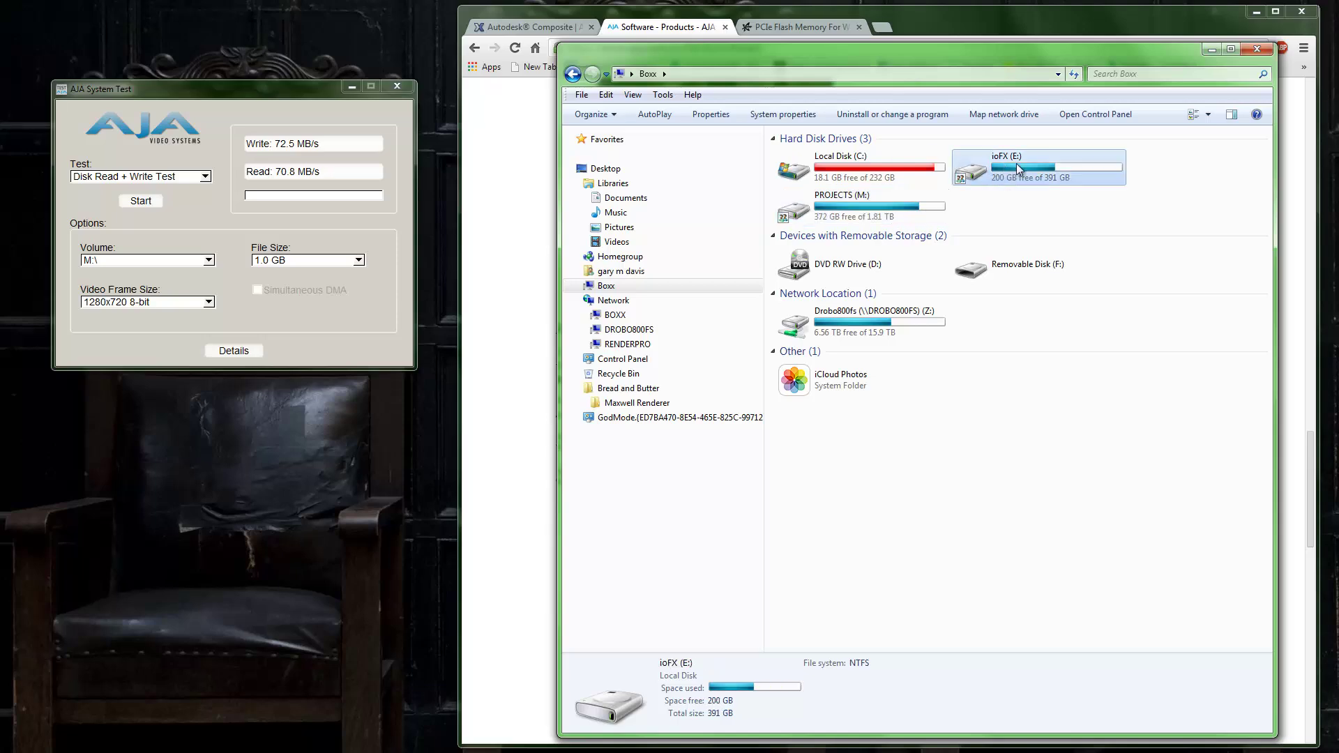
pyautogui.click(1212, 50)
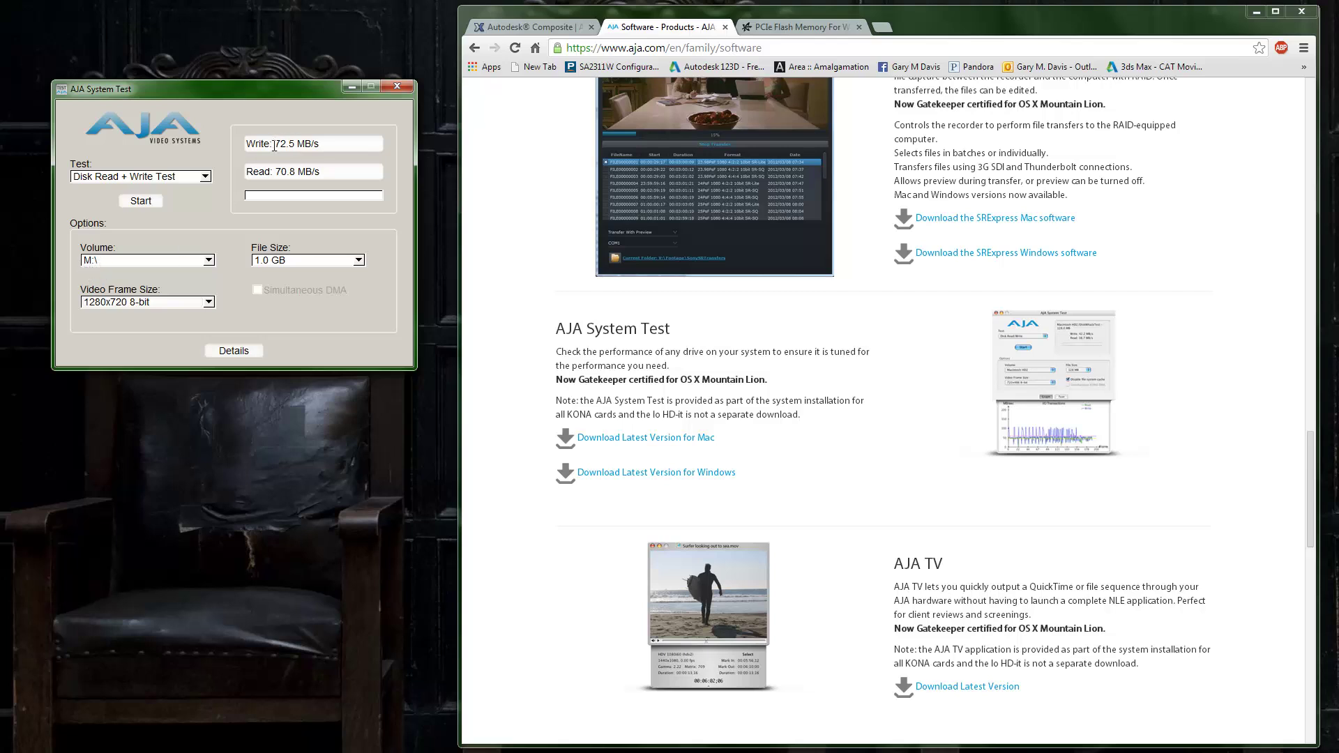
# - Run the Disk Read + Write Test on C:\, getting about 322.8 MB/s write and 398.1 MB/s read
pyautogui.moveTo(274, 145); pyautogui.dragTo(330, 164)
pyautogui.click(325, 146)
pyautogui.click(184, 260)
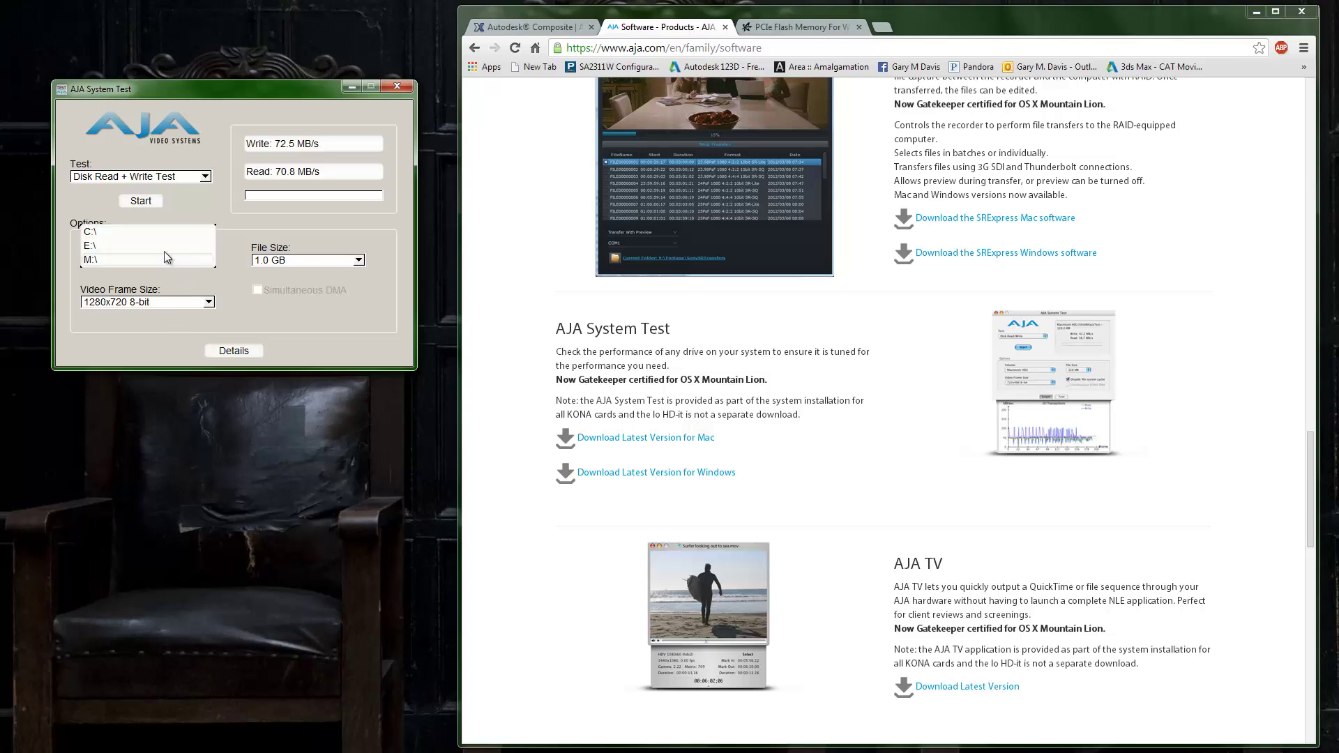
pyautogui.click(121, 230)
pyautogui.click(140, 203)
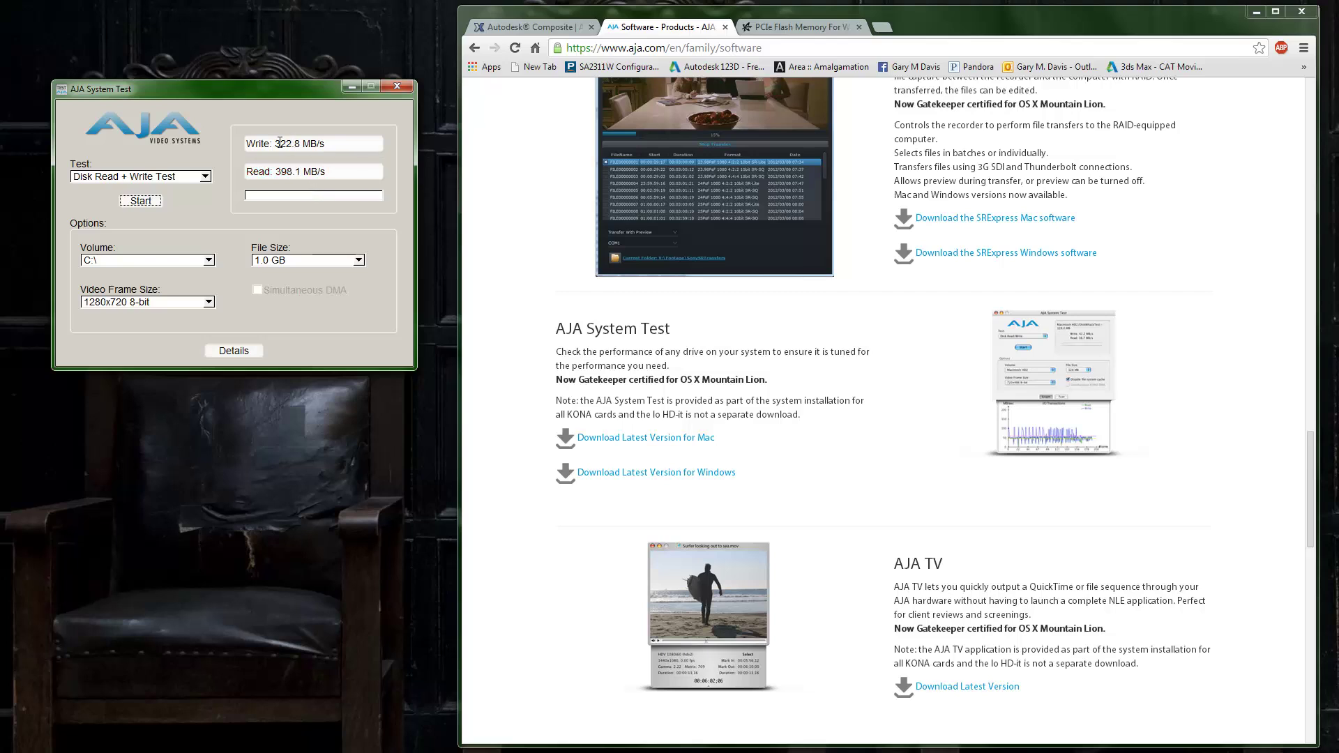
# - Benchmark E:\ at 669.2 MB/s write and 1131.9 MB/s read, then bring up Fusion-io's ioFX page
pyautogui.click(208, 260)
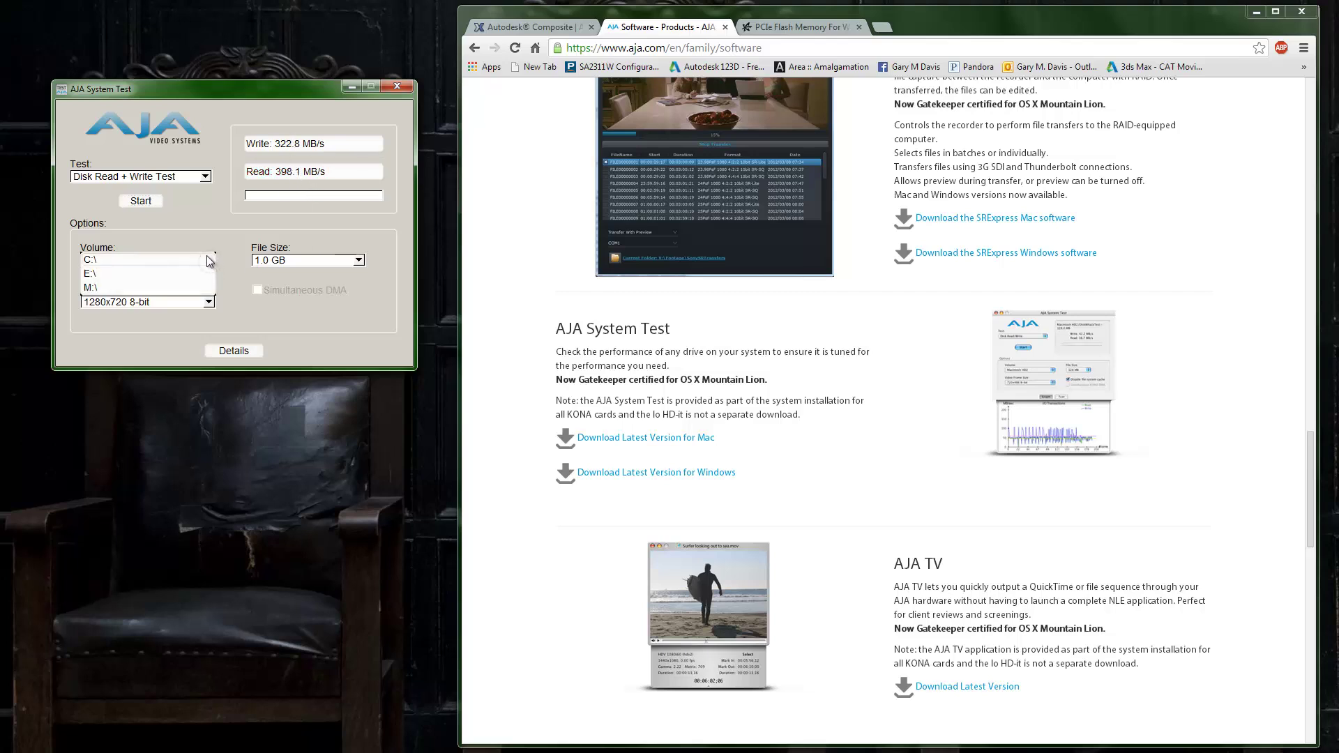
pyautogui.click(98, 275)
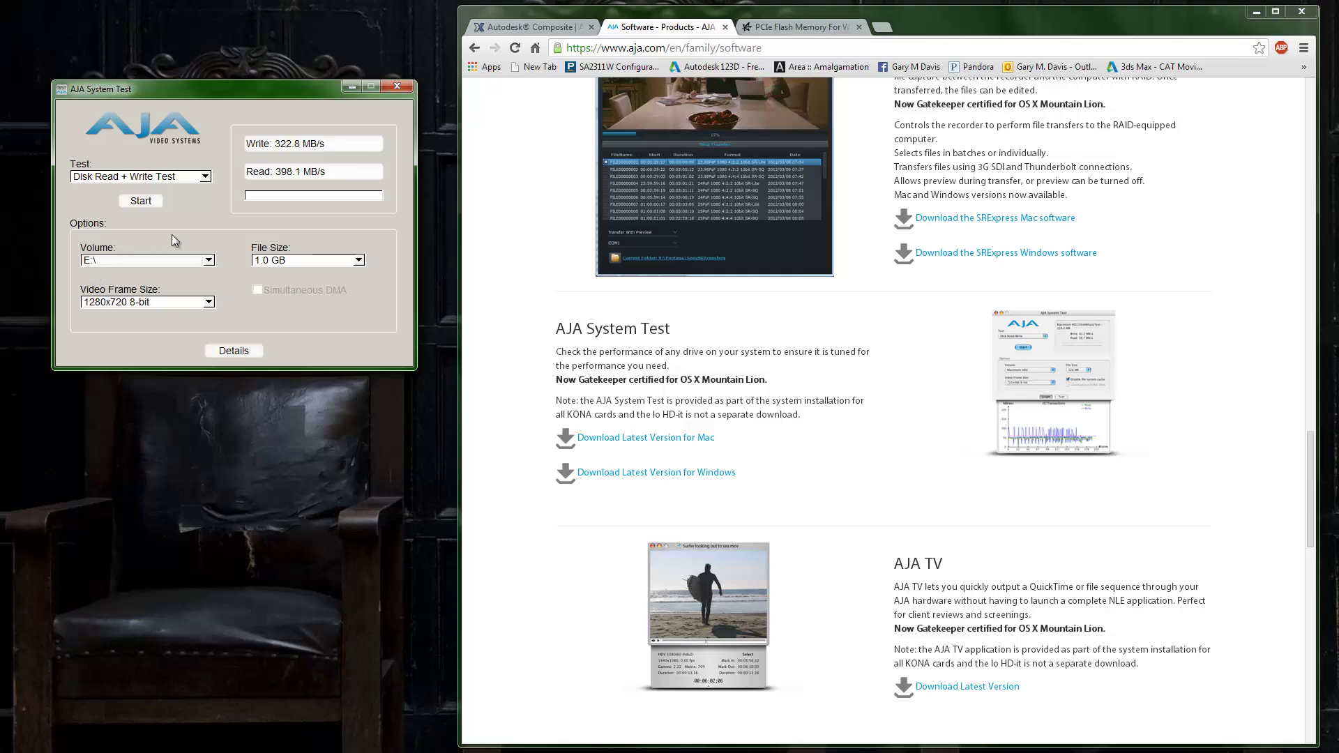
pyautogui.click(143, 202)
pyautogui.click(799, 27)
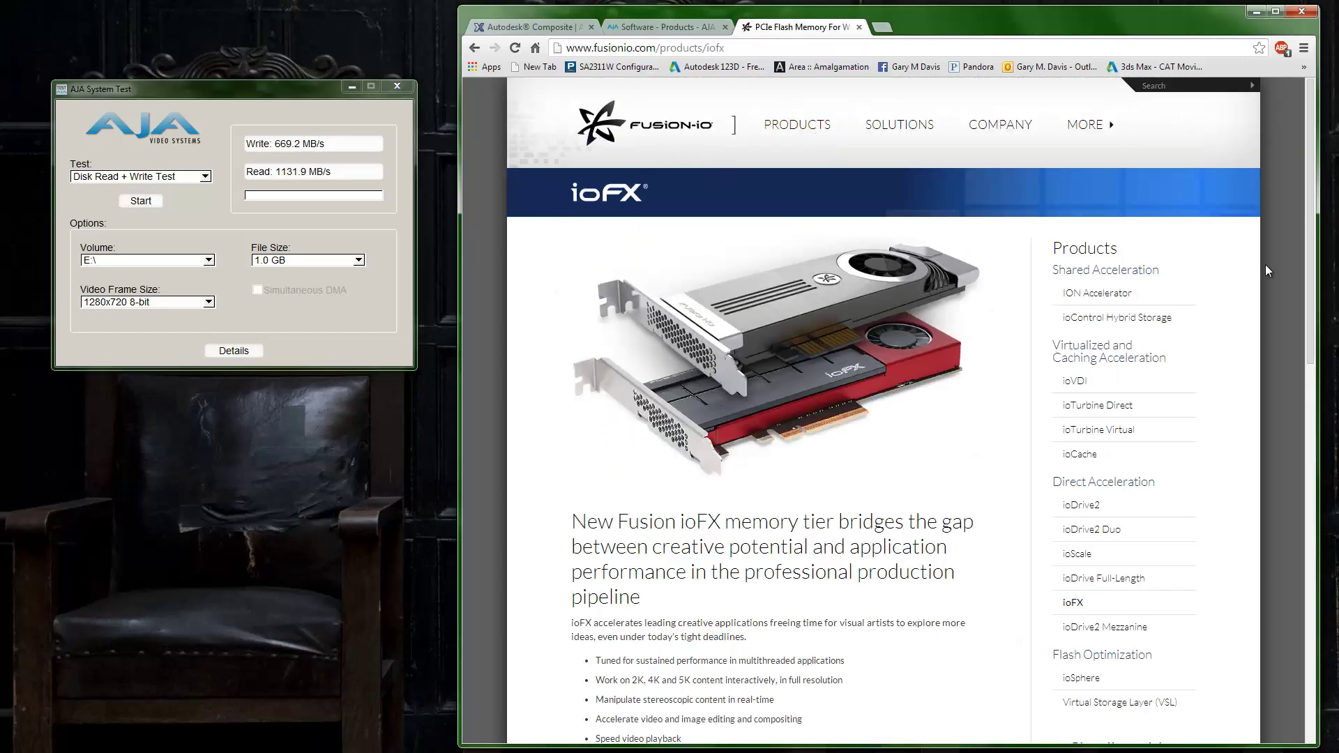
# - Scroll down through the Fusion-io ioFX product page to read its details
pyautogui.moveTo(1312, 248)
pyautogui.mouseDown()
pyautogui.moveTo(1312, 339)
pyautogui.moveTo(1318, 222)
pyautogui.mouseUp()
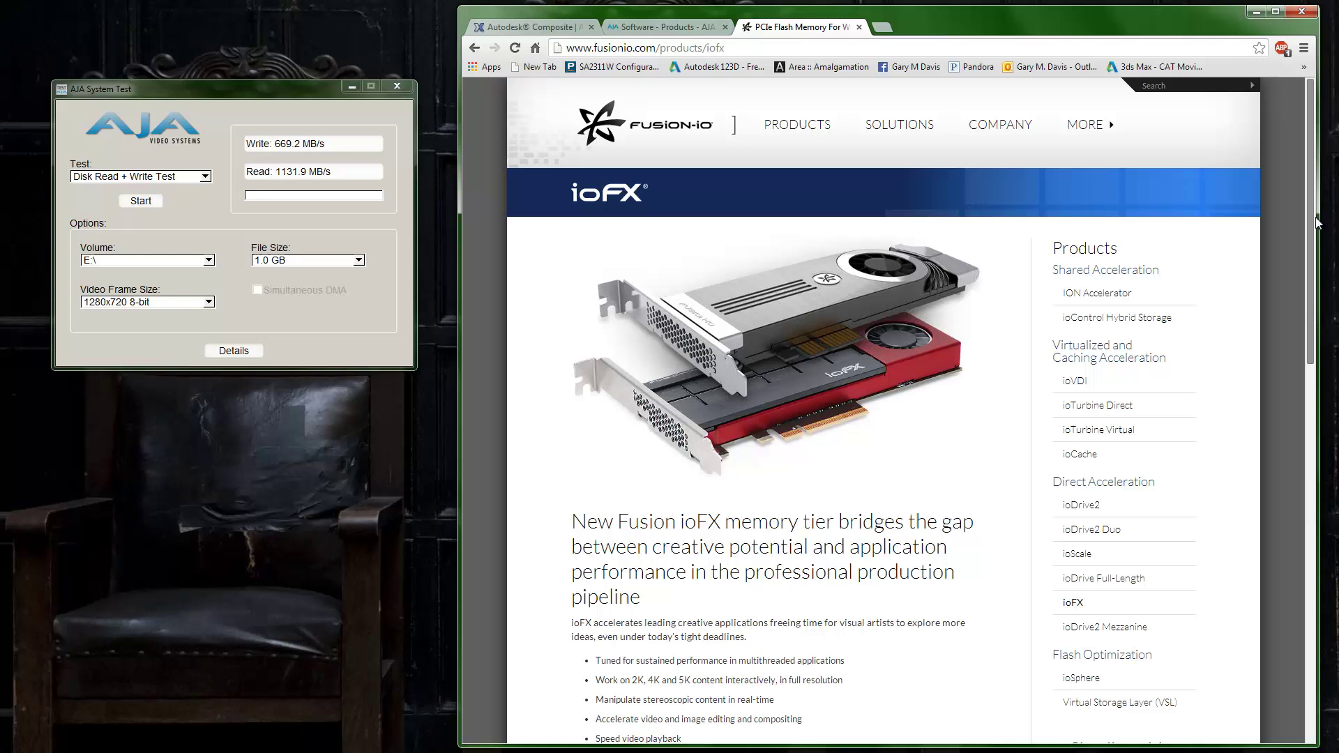
pyautogui.scroll(-1, 810, 370)
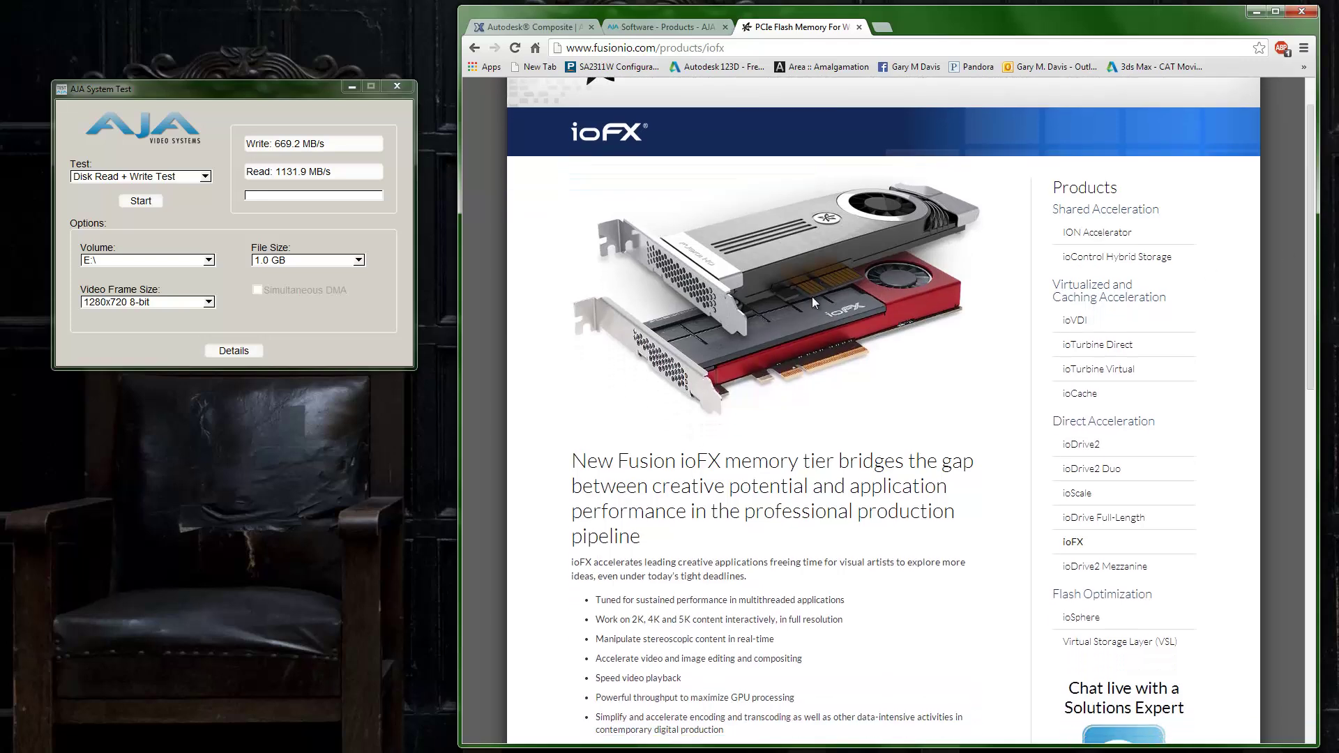
pyautogui.moveTo(1313, 233); pyautogui.dragTo(1308, 193)
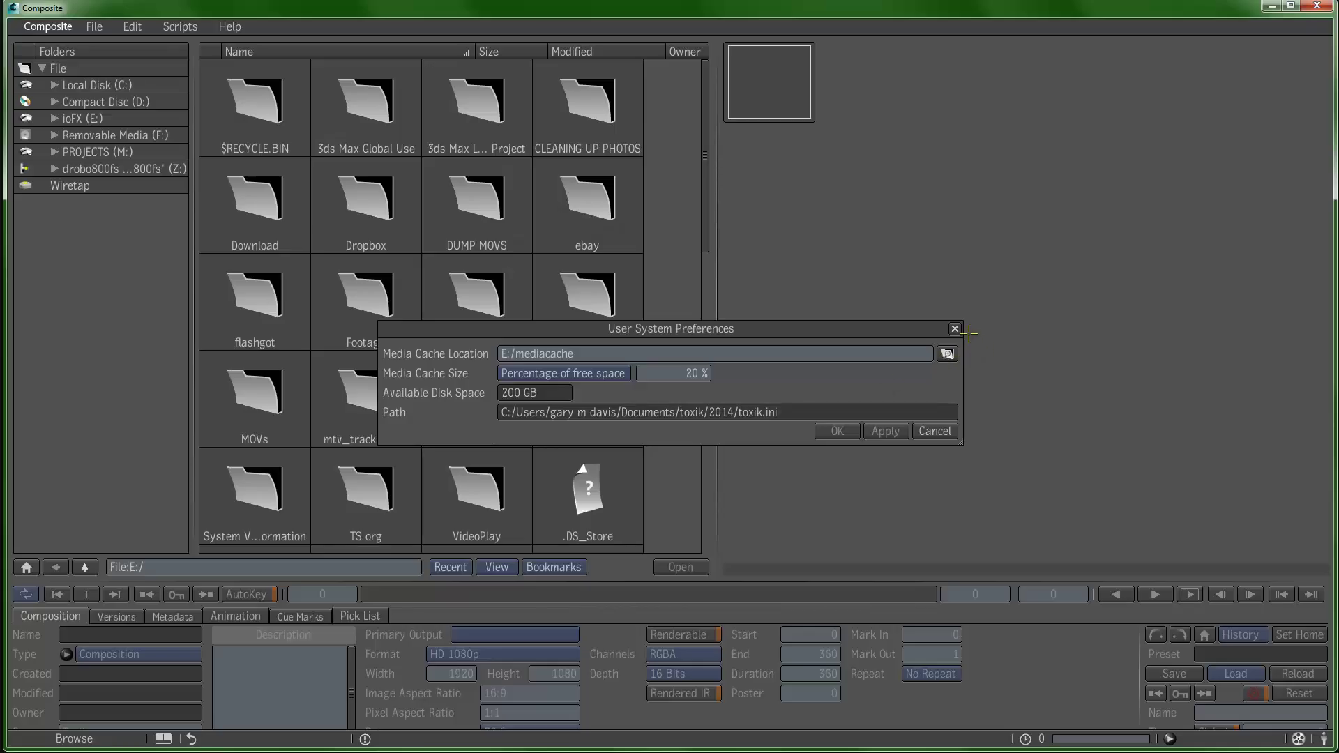
# - Reopen Edit > System Preferences and browse the media cache folder to confirm E:/mediacache
pyautogui.click(955, 329)
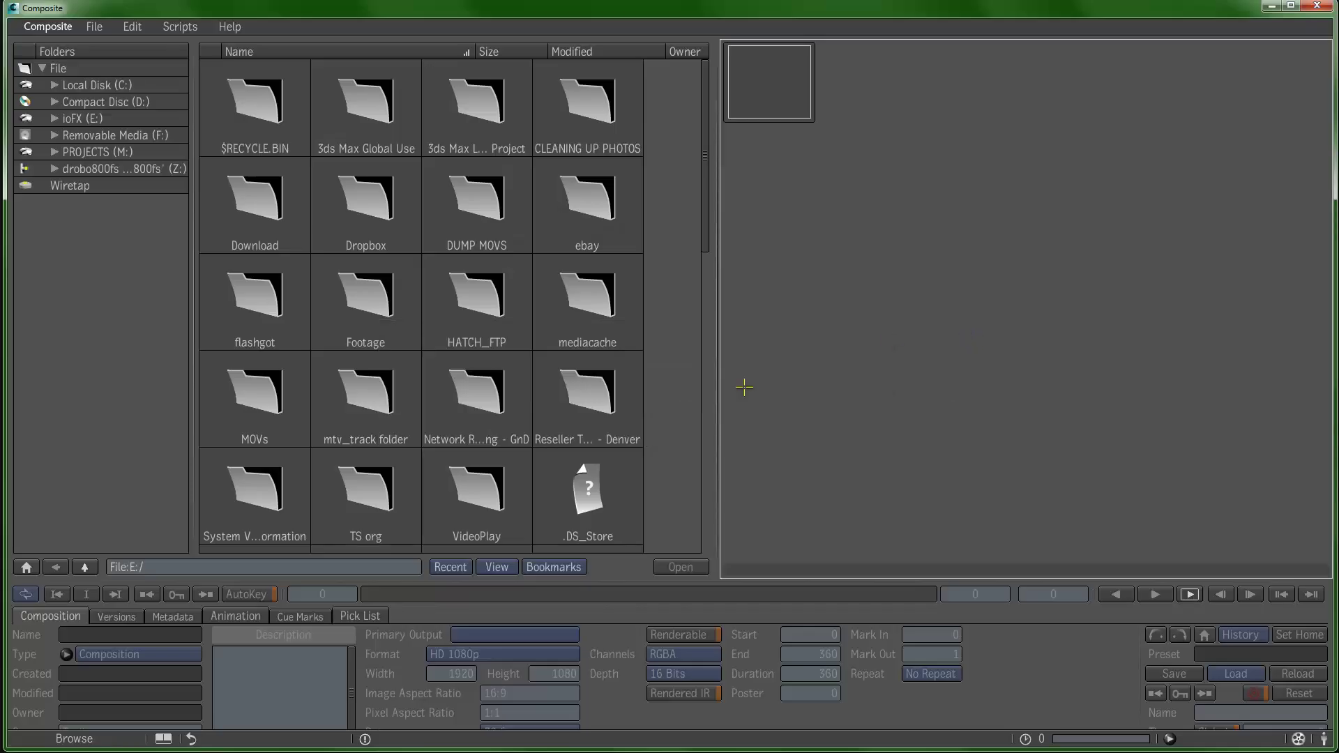
pyautogui.click(132, 28)
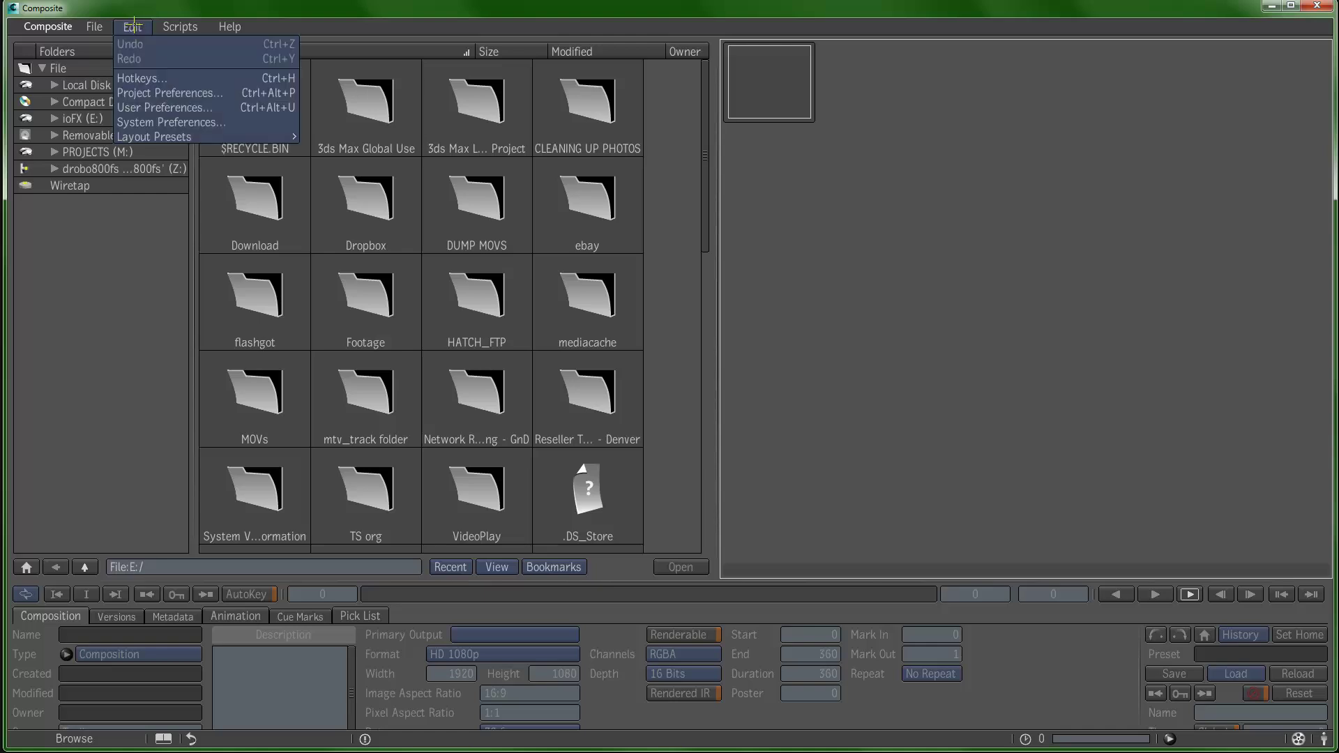
pyautogui.click(150, 123)
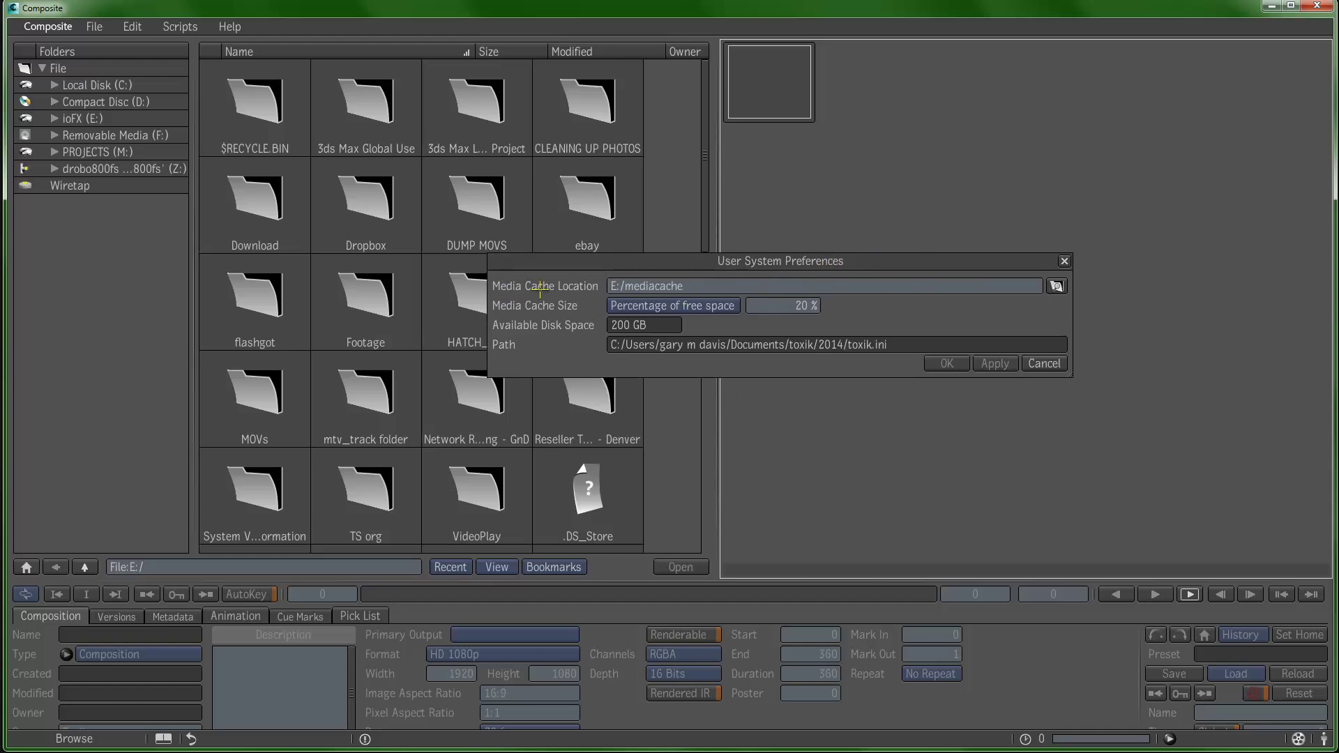
pyautogui.click(1056, 286)
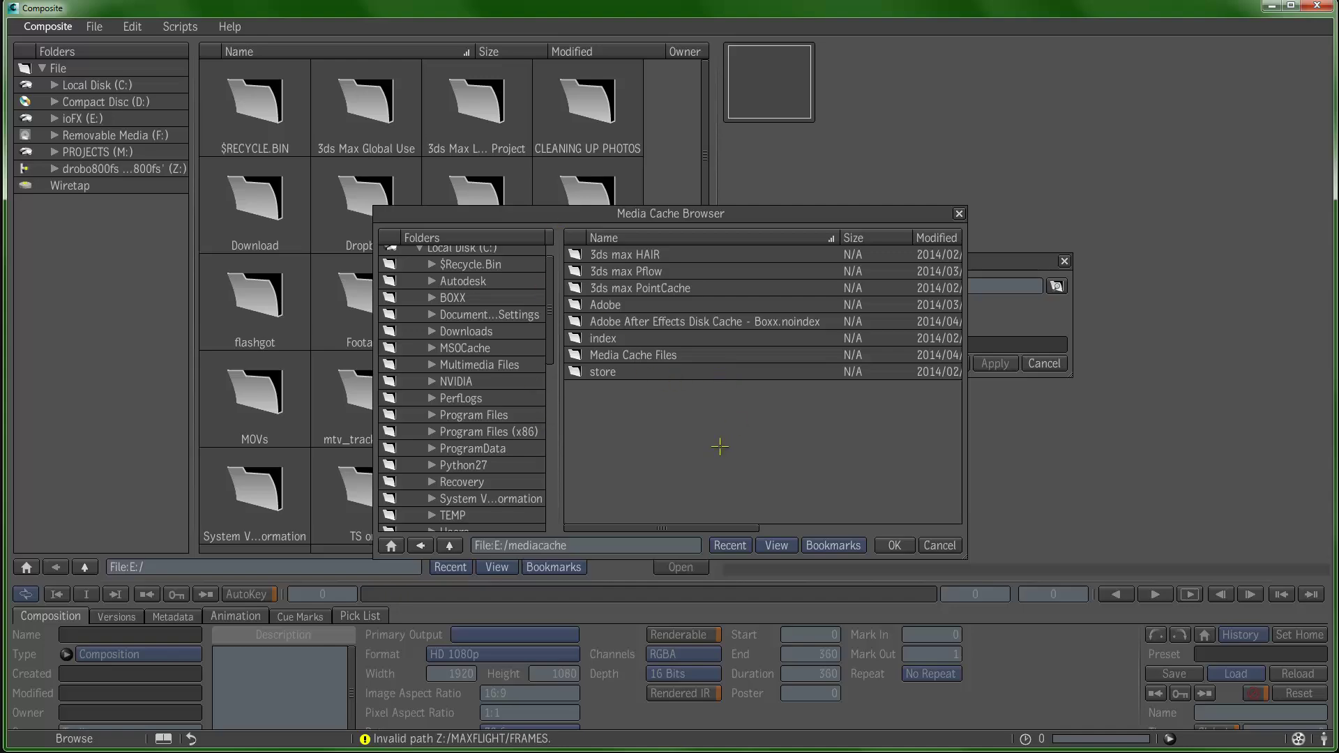
pyautogui.click(939, 545)
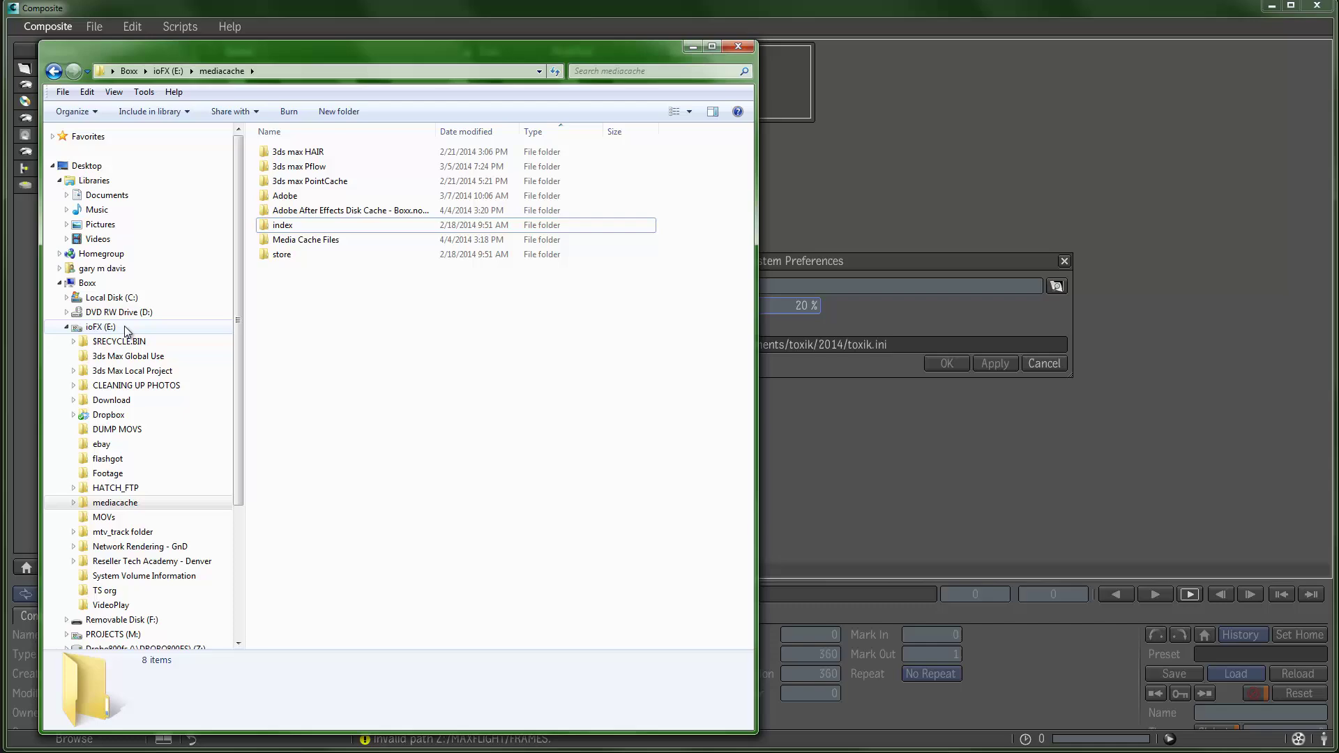
# - Open ioFX (E:) in Explorer, enter mediacache, and select its index and store subfolders
pyautogui.click(64, 328)
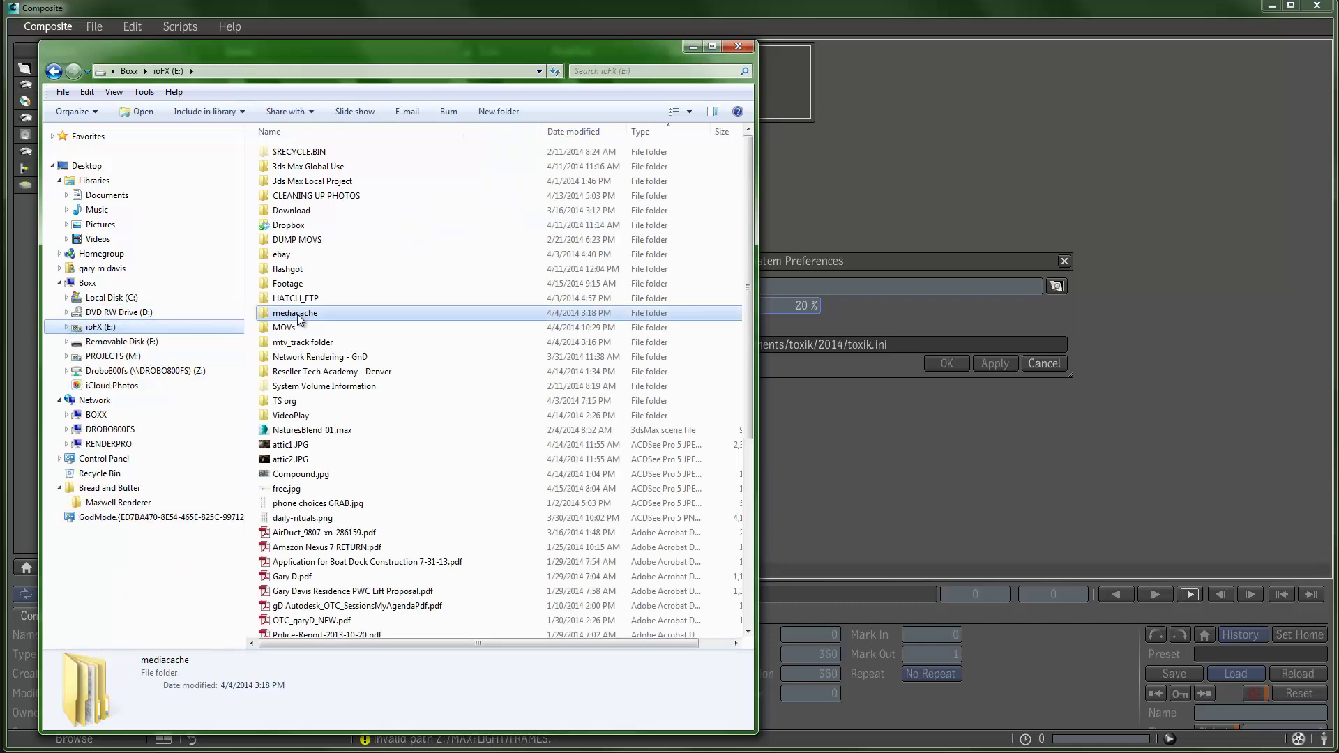
pyautogui.doubleClick(296, 313)
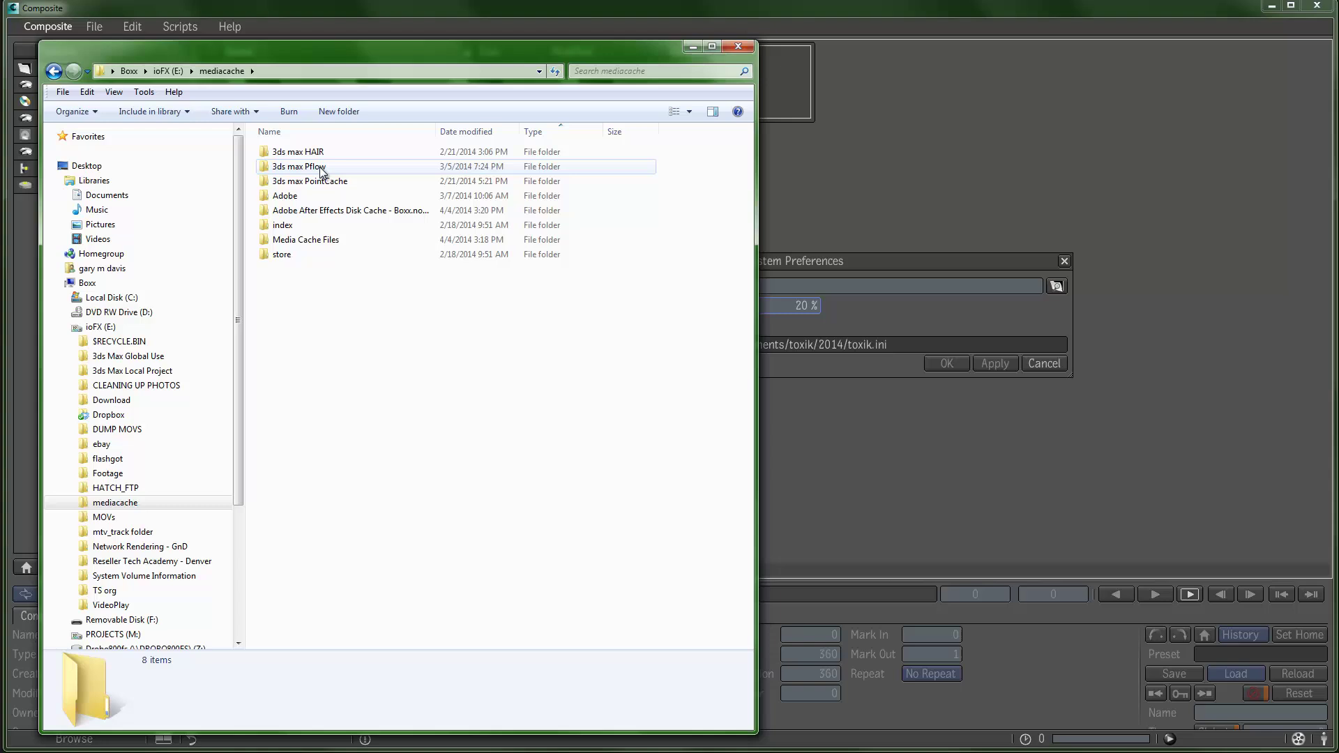
pyautogui.click(288, 225)
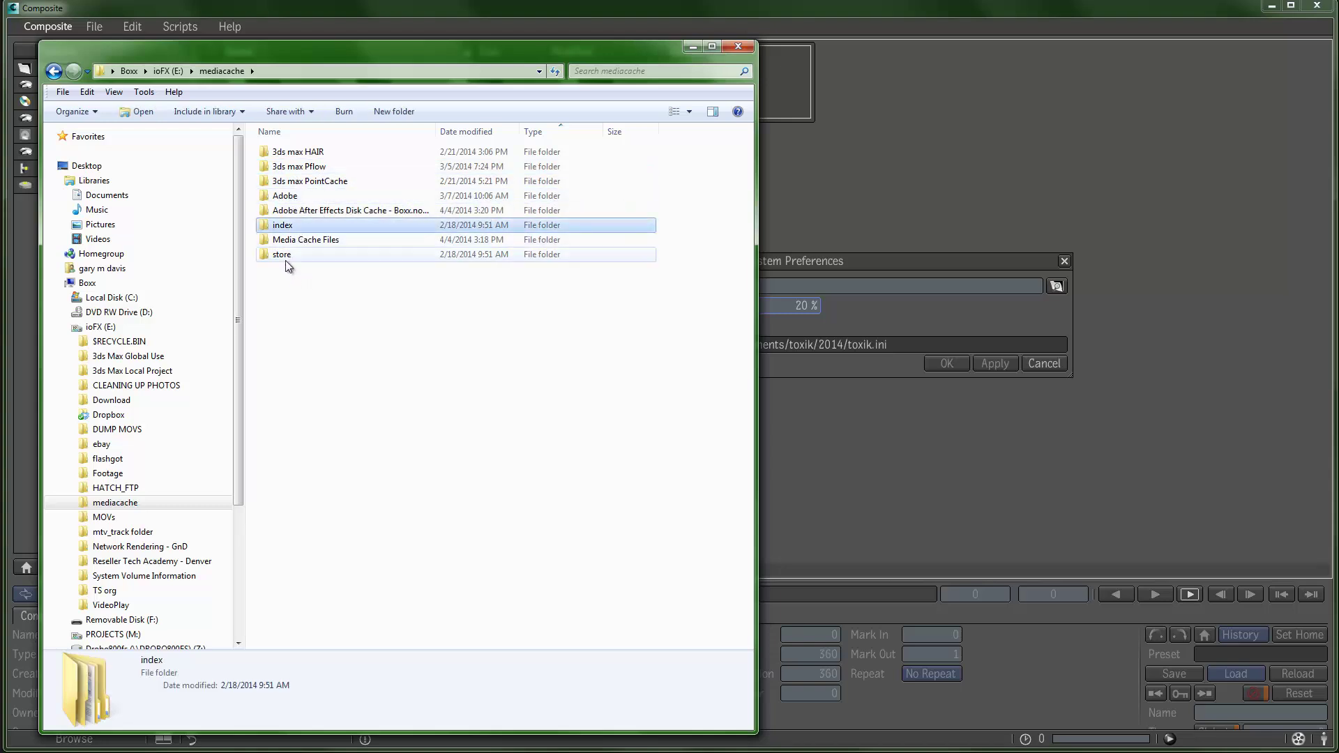
pyautogui.keyDown('ctrl'); pyautogui.click(288, 257); pyautogui.keyUp('ctrl')
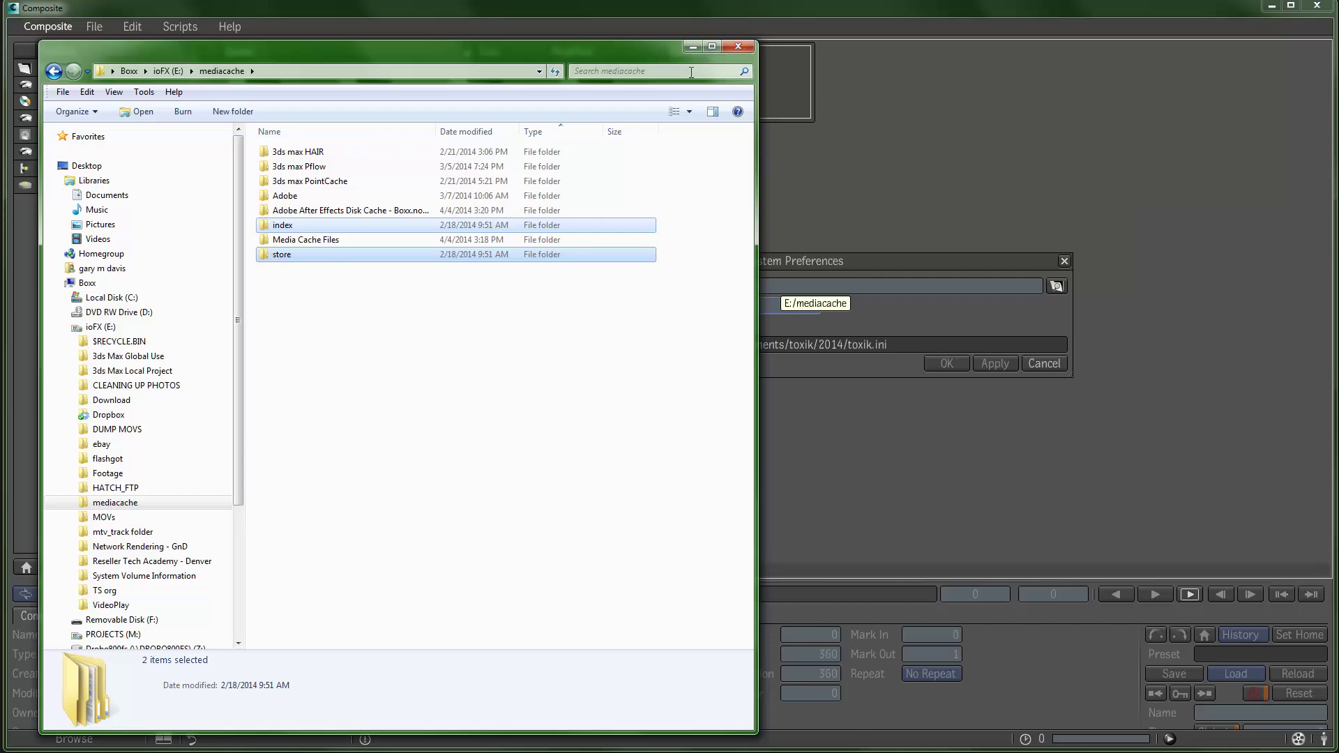
# - Keep Media Cache Size at 20% percentage of free space, save, and accept the next-startup notice
pyautogui.click(693, 46)
pyautogui.click(710, 279)
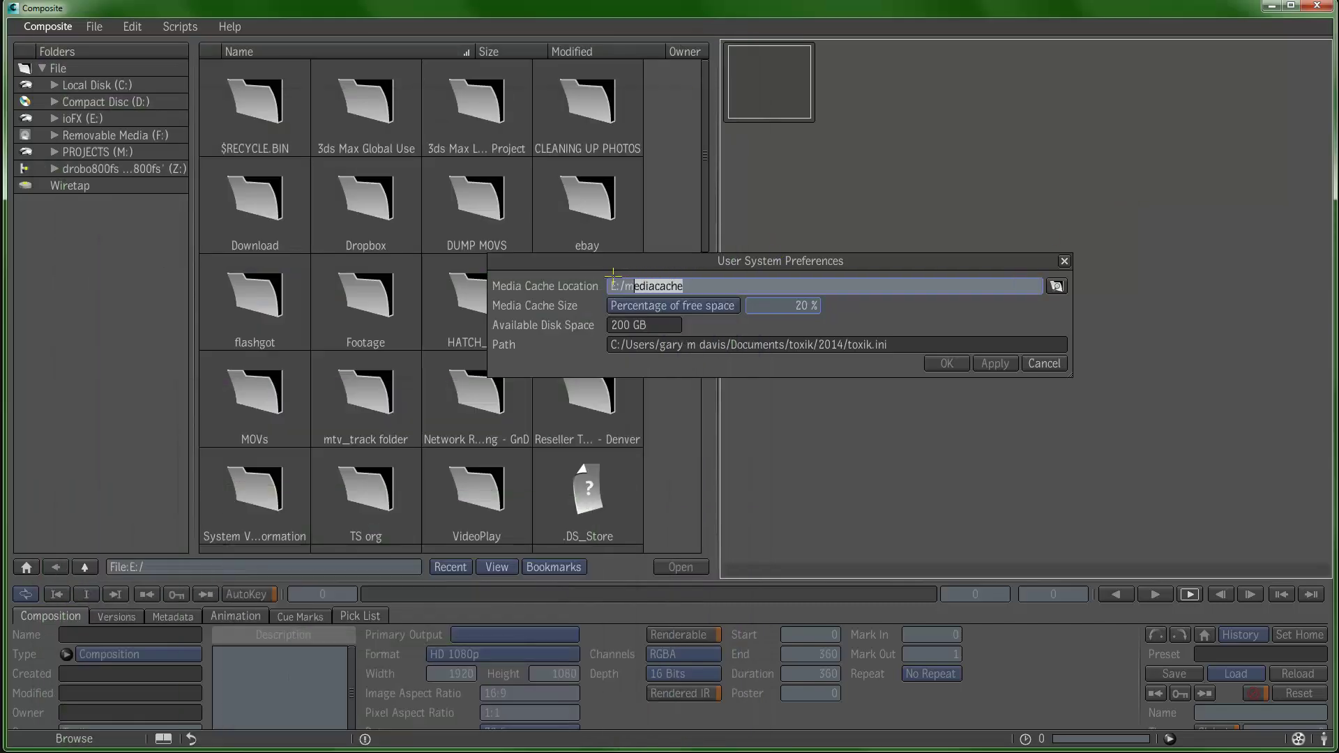
pyautogui.click(657, 315)
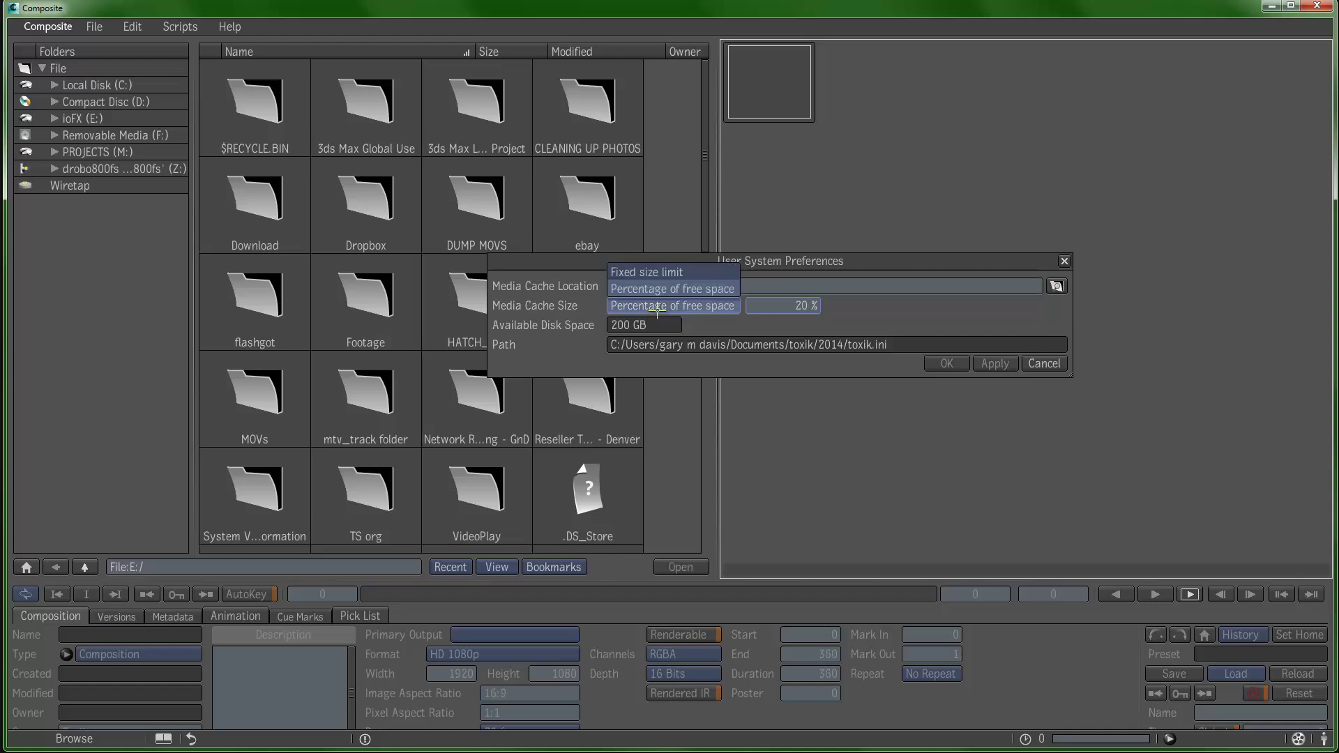
pyautogui.click(666, 273)
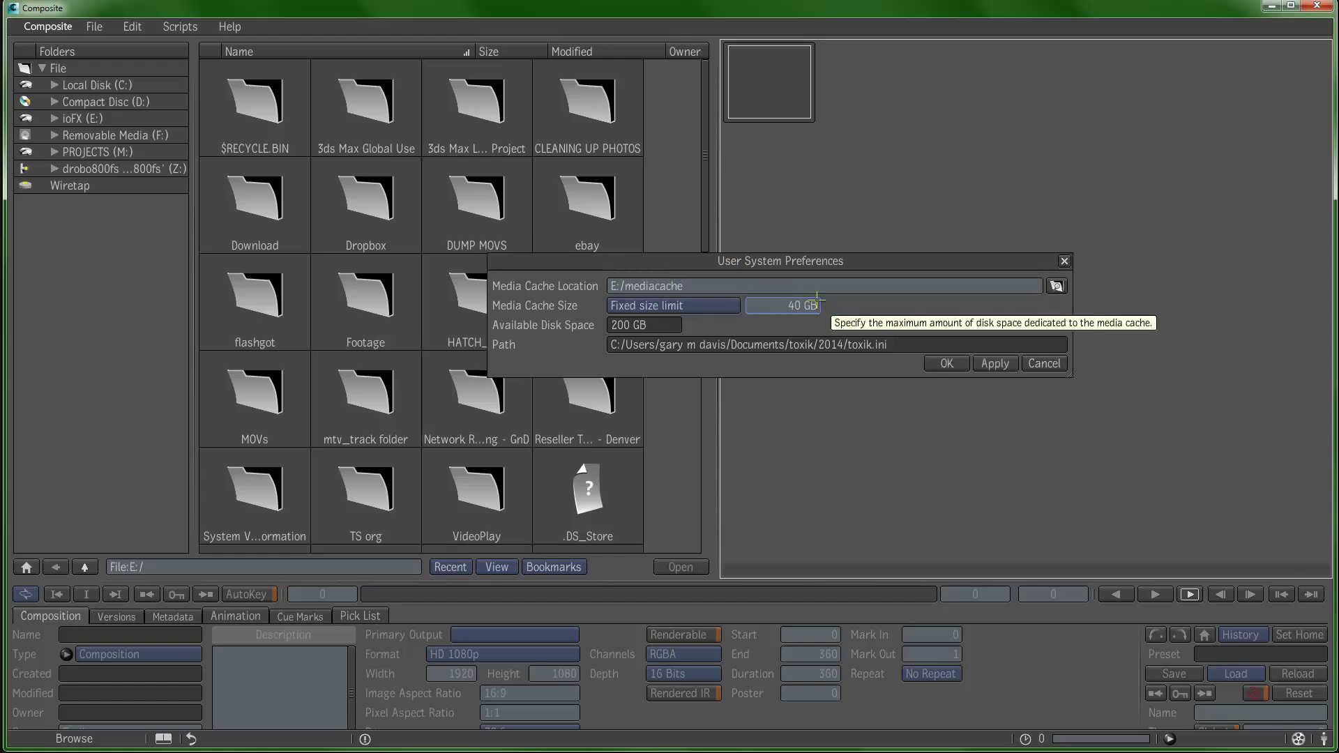
pyautogui.click(729, 306)
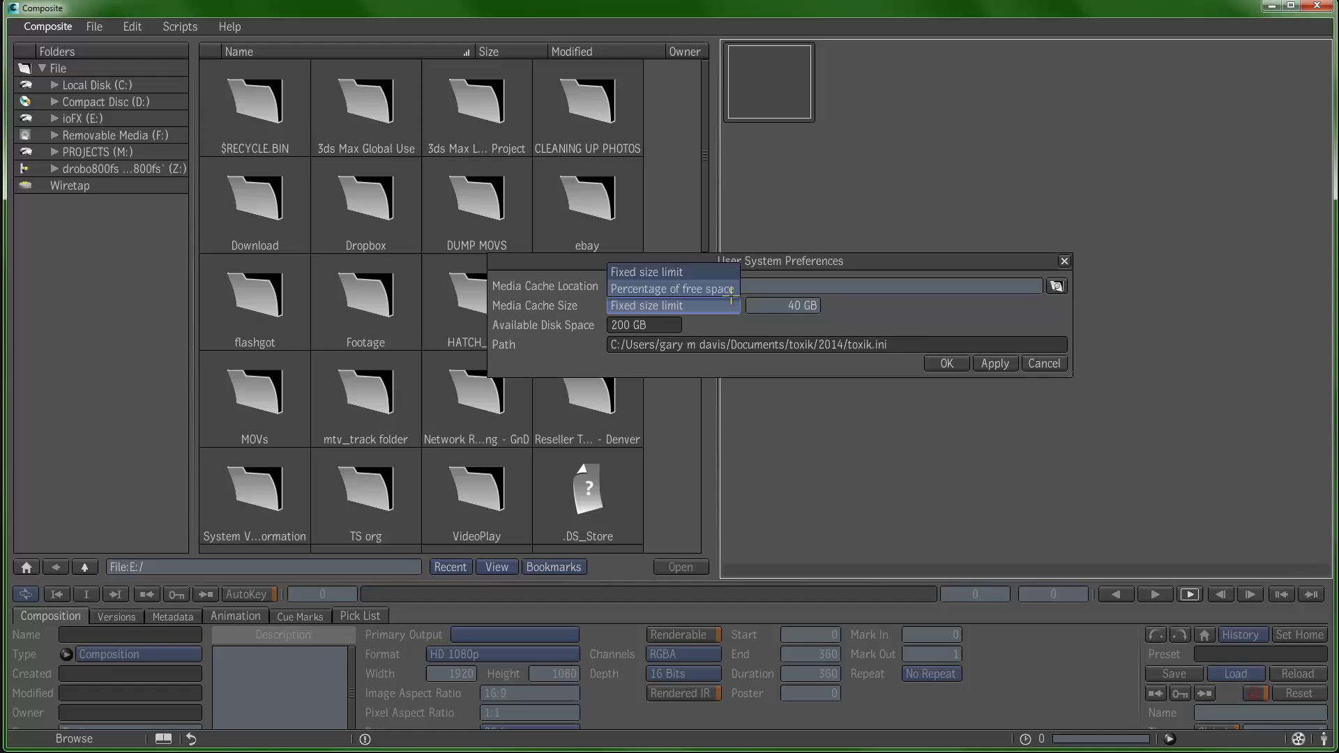
pyautogui.click(728, 289)
pyautogui.click(947, 363)
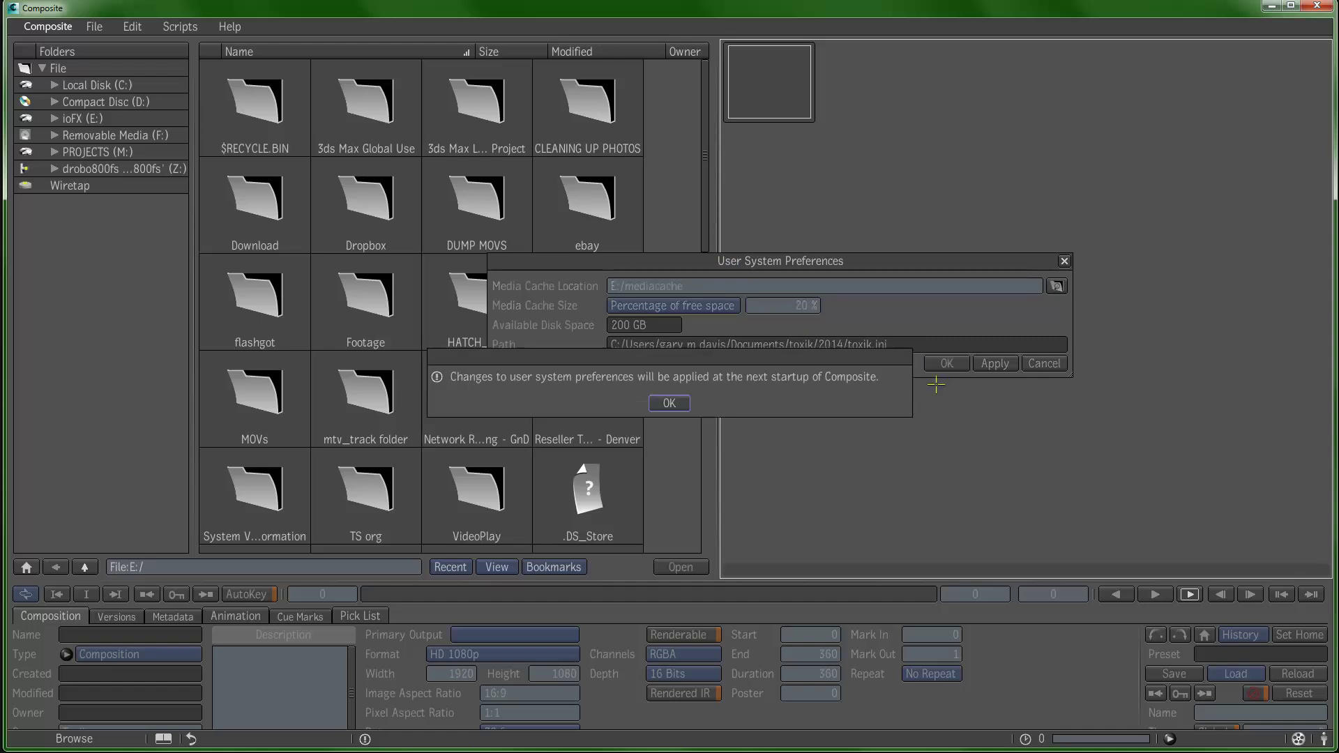
pyautogui.click(678, 408)
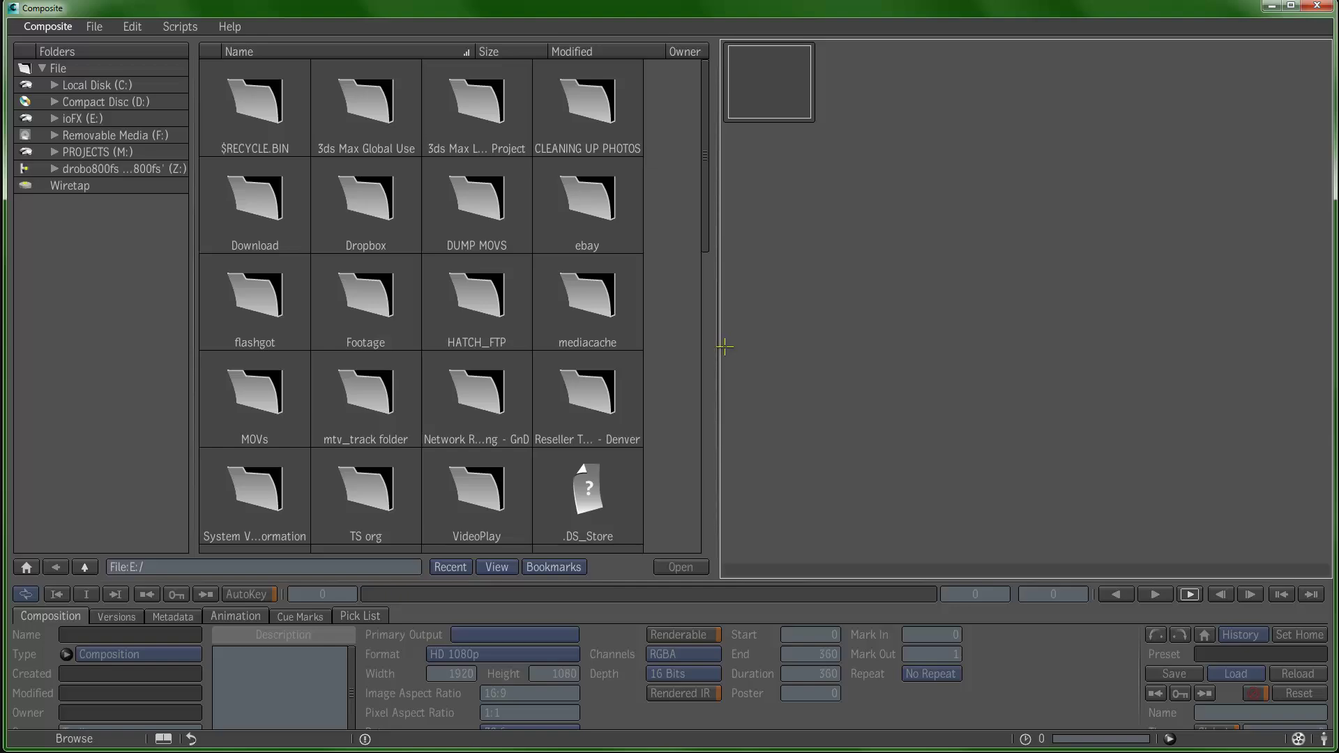
pyautogui.moveTo(710, 241); pyautogui.dragTo(715, 202)
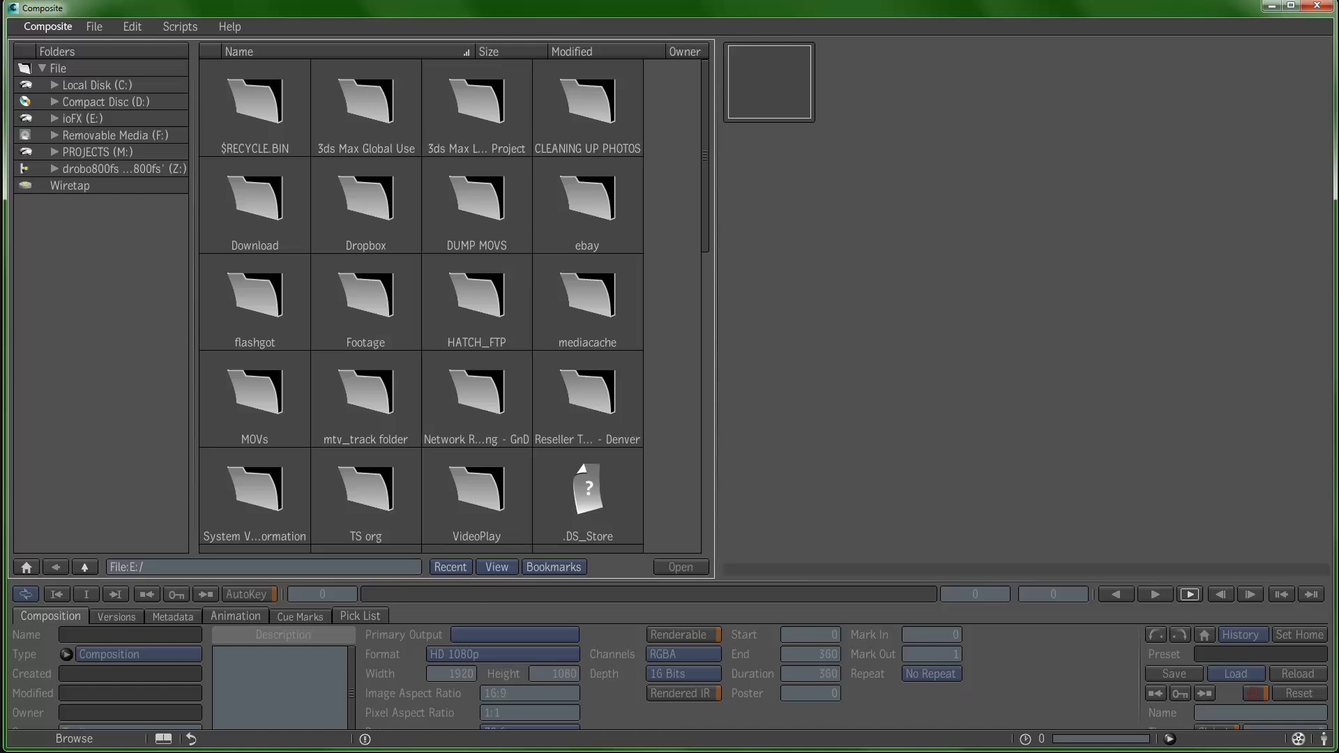
# - Switch back to Chrome and scroll through the Fusion-io ioFX product page
pyautogui.hotkey('alt', 'Tab')
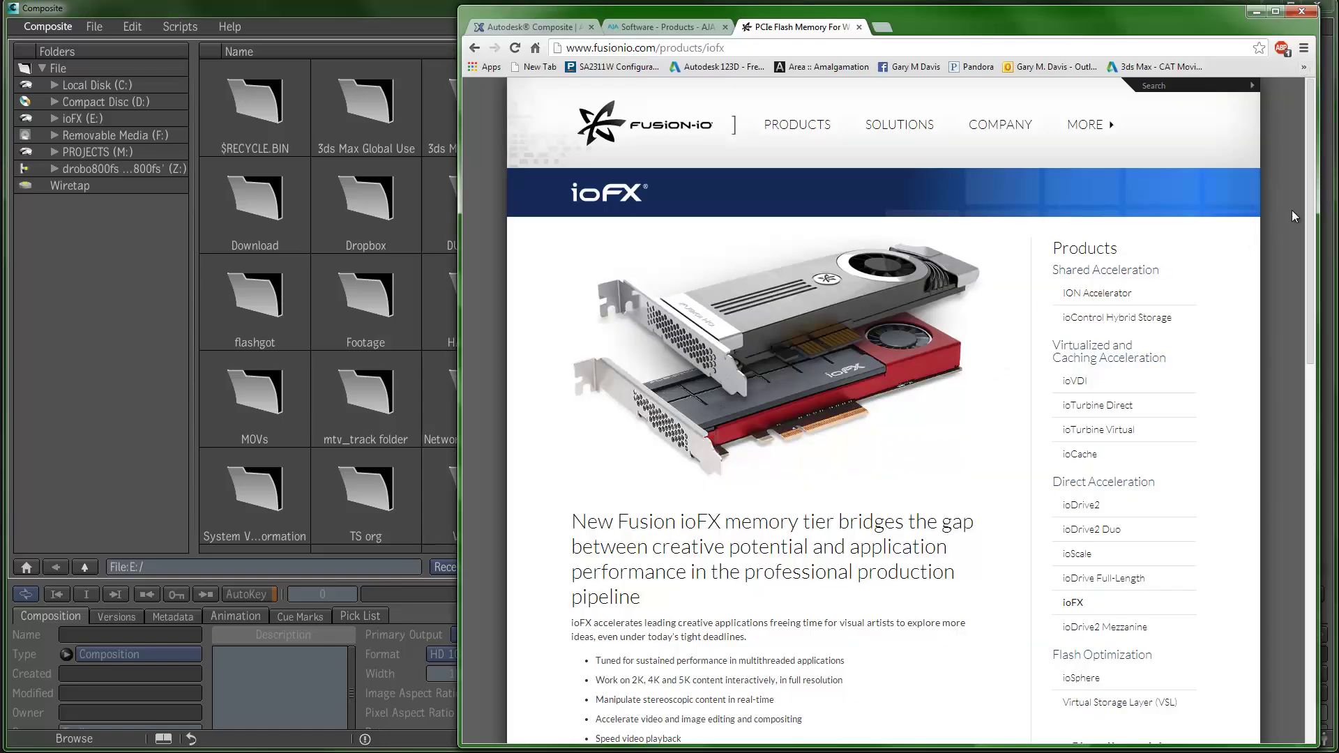
pyautogui.moveTo(1309, 201)
pyautogui.mouseDown()
pyautogui.moveTo(1304, 262)
pyautogui.moveTo(1317, 183)
pyautogui.mouseUp()
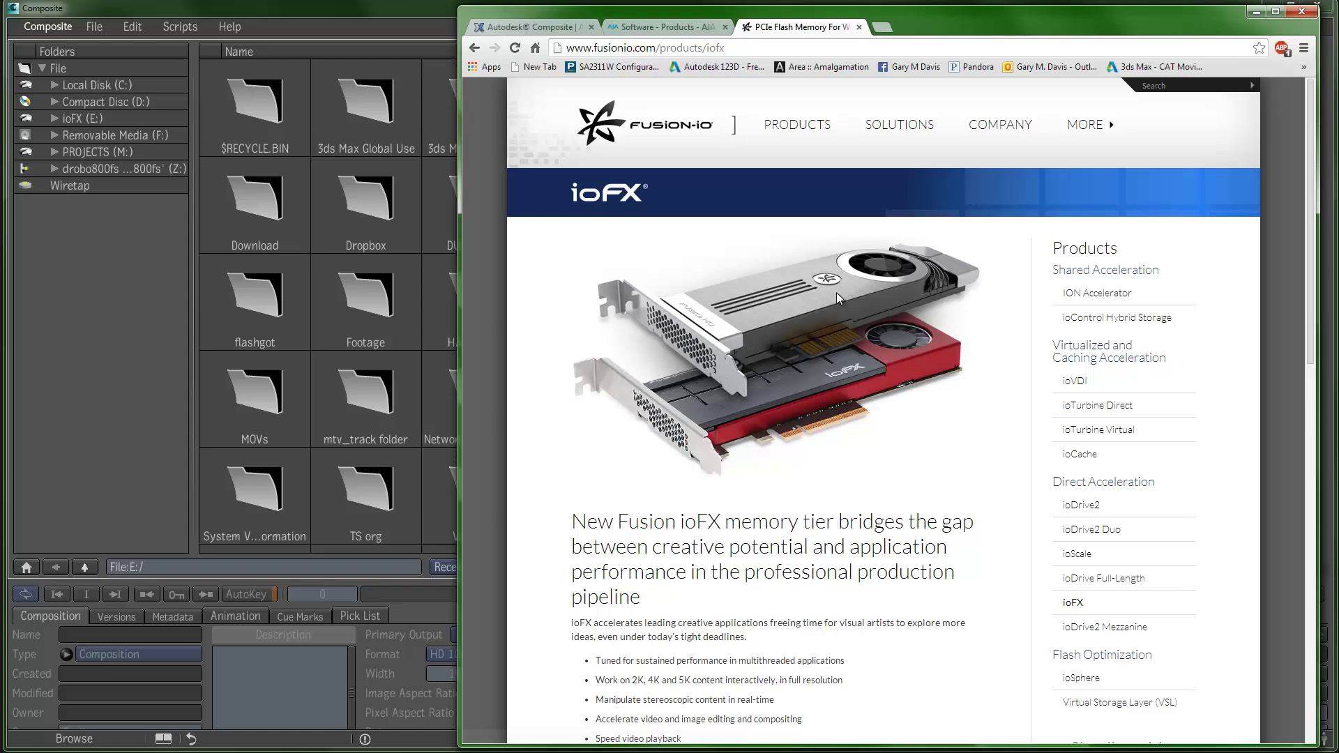